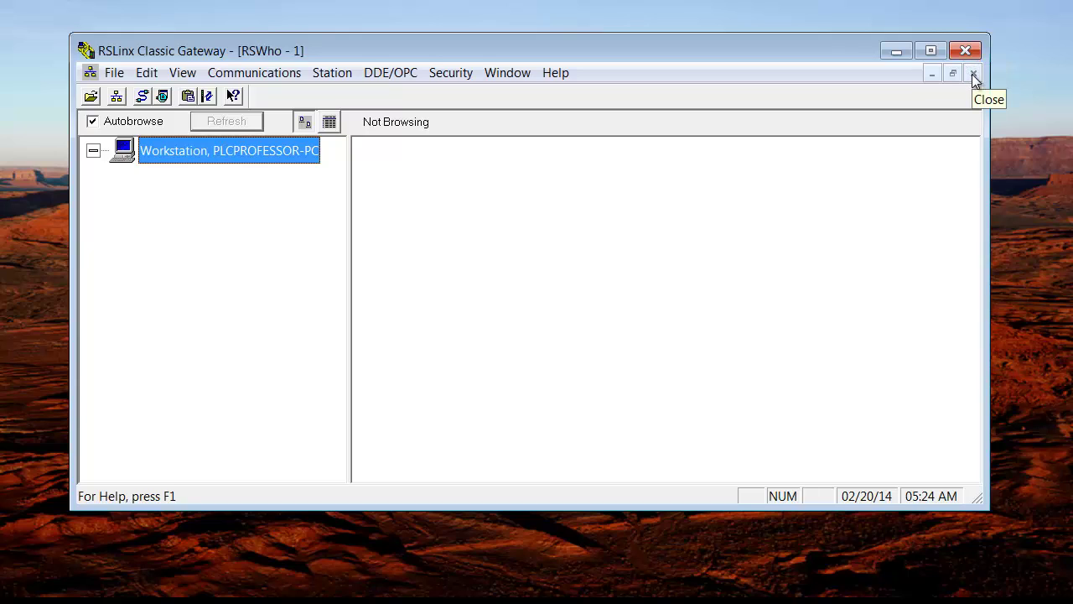
# Close the existing RSWho window and open three new RSWho station browser windows, moving the first one clear
pyautogui.click(973, 75)
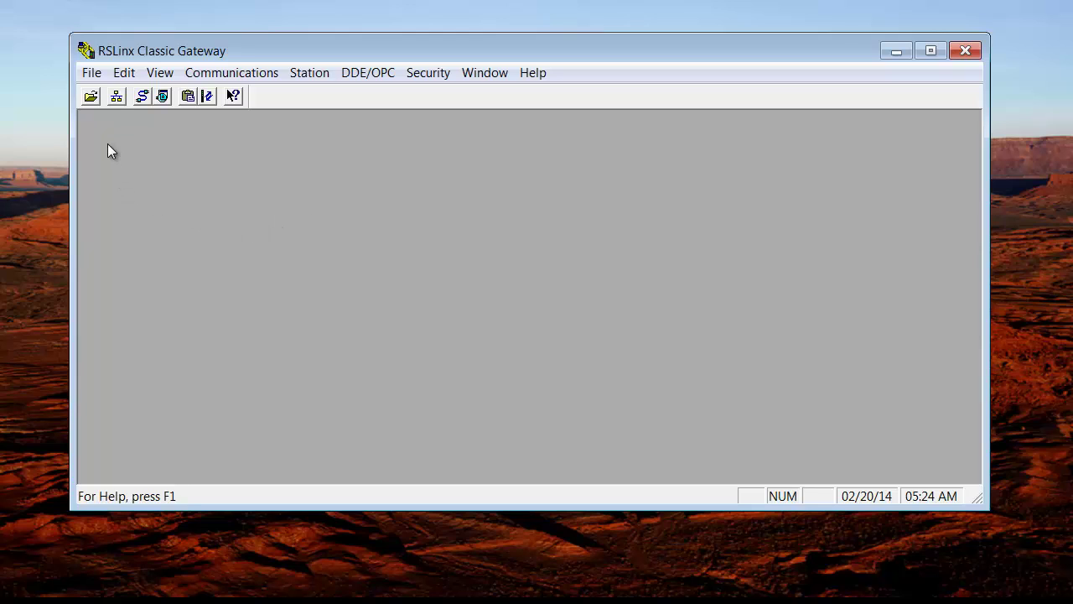
pyautogui.click(118, 98)
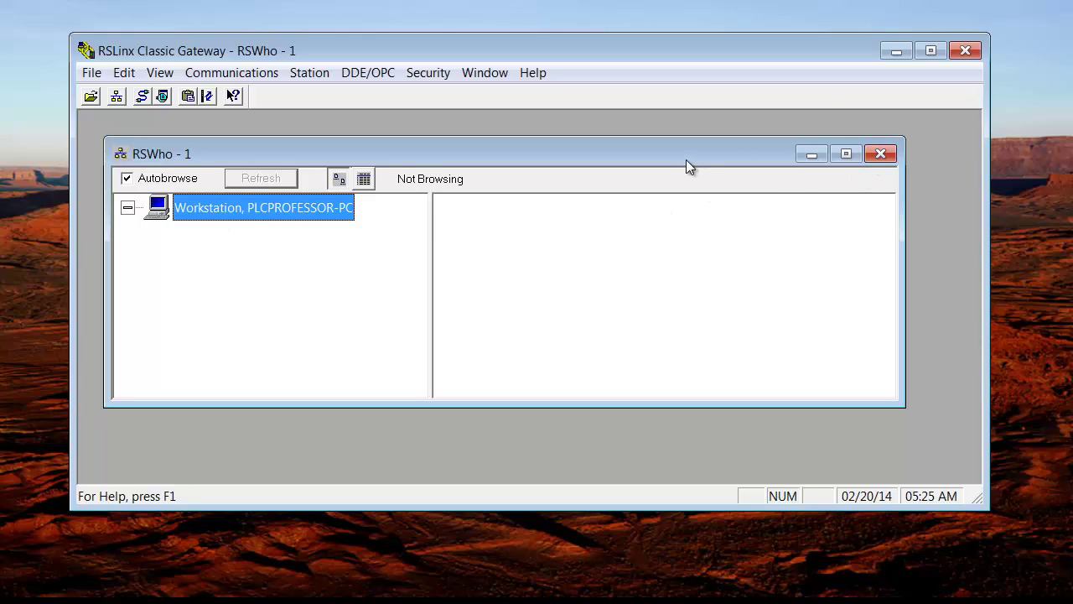
pyautogui.moveTo(688, 161); pyautogui.dragTo(669, 141)
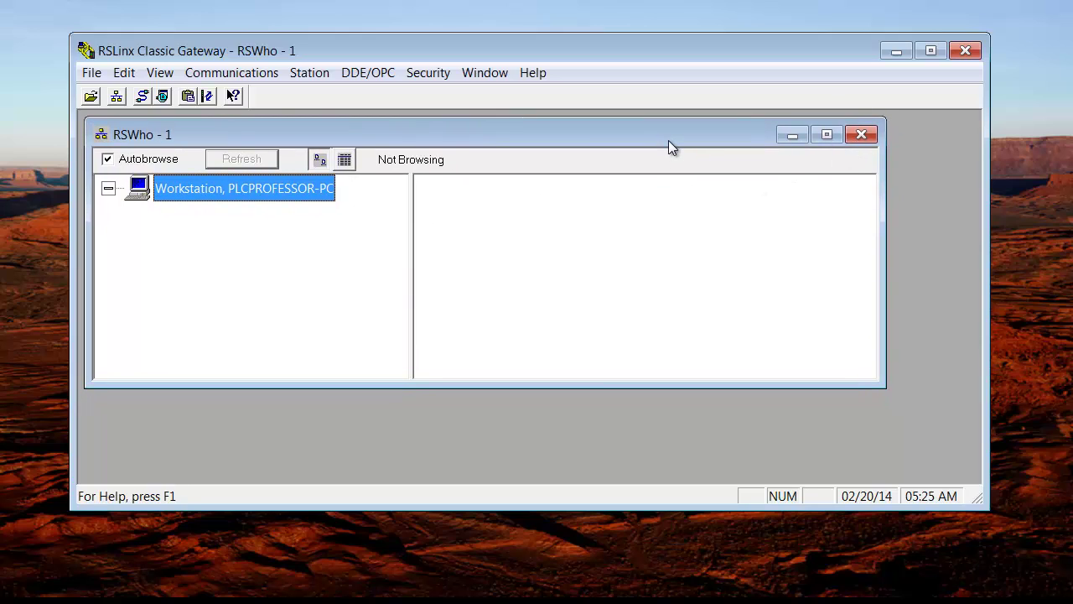
pyautogui.click(118, 96)
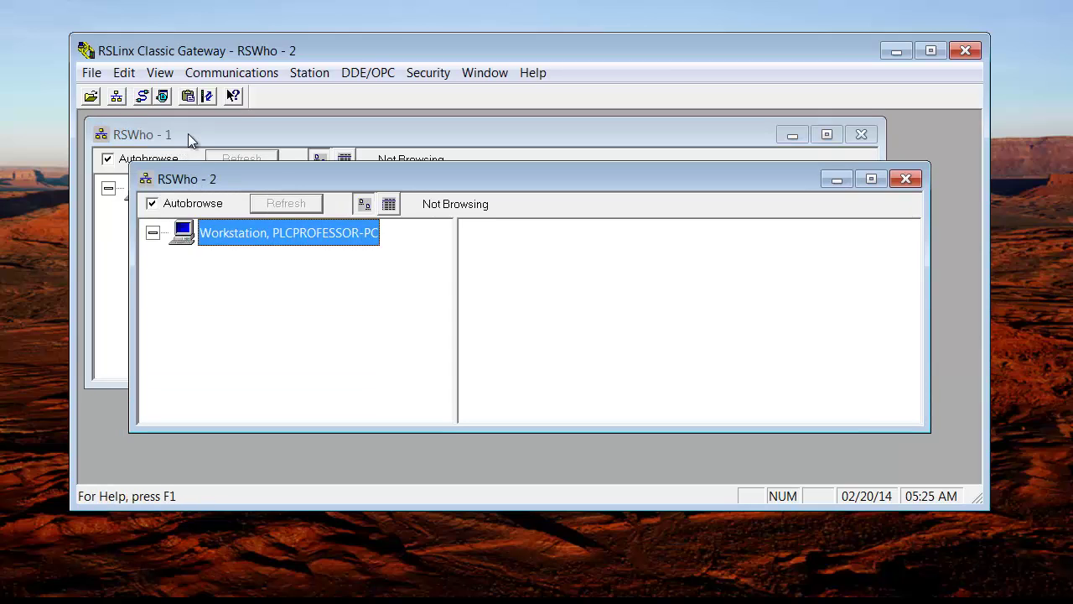
pyautogui.click(117, 96)
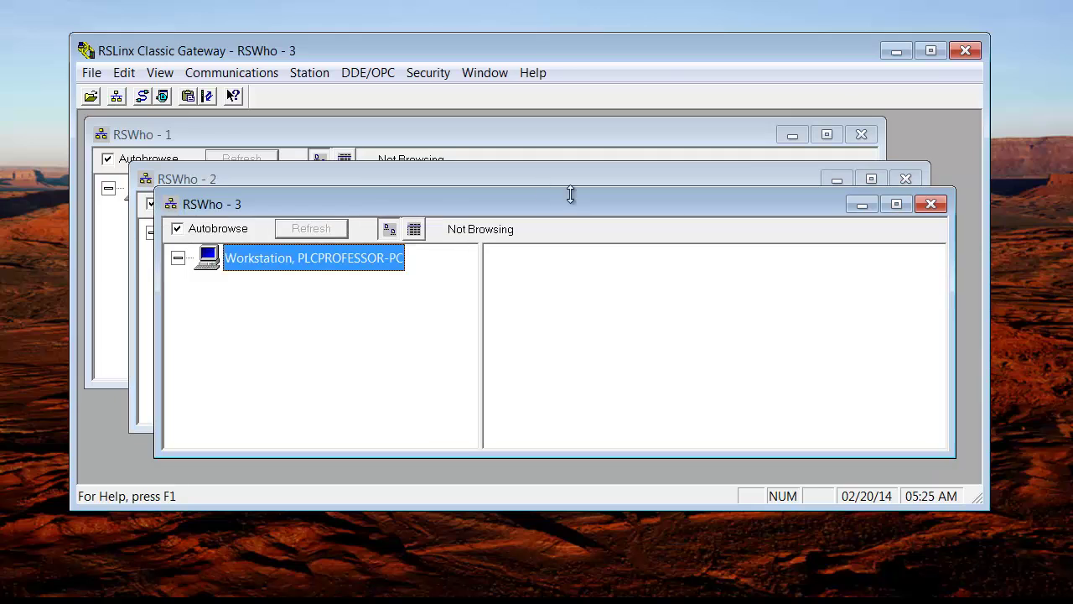
# Close all three RSWho windows to leave the workspace empty
pyautogui.click(932, 206)
pyautogui.click(903, 182)
pyautogui.click(862, 136)
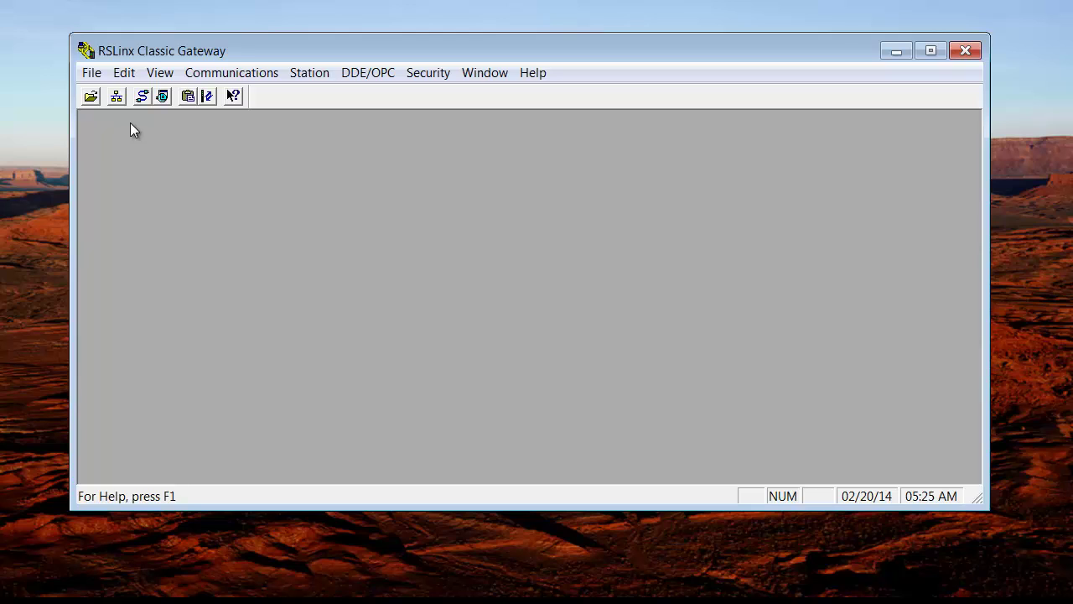
pyautogui.click(91, 73)
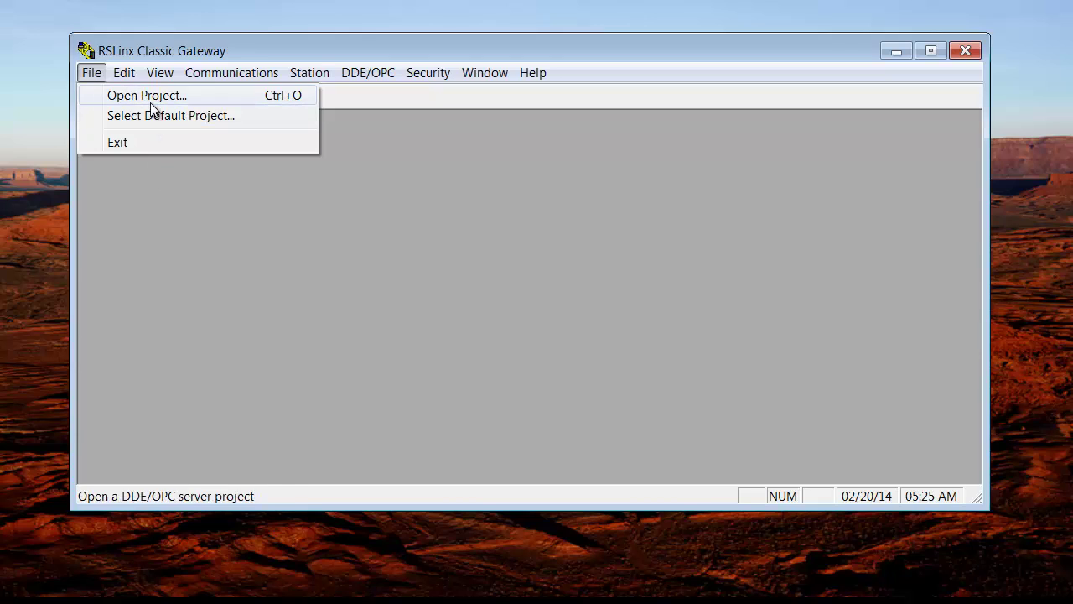
pyautogui.click(165, 177)
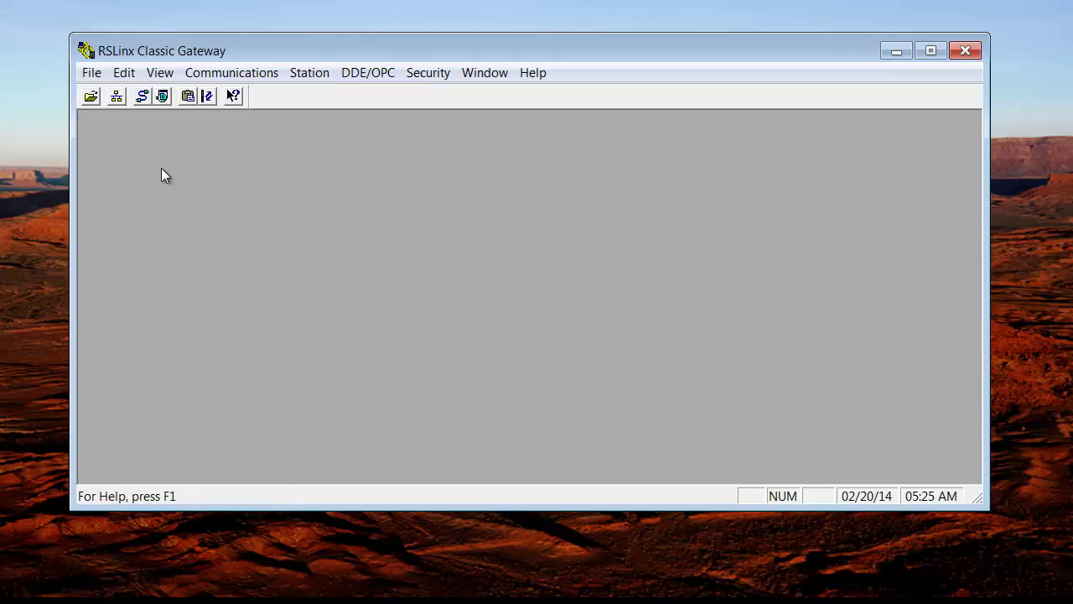
pyautogui.click(129, 74)
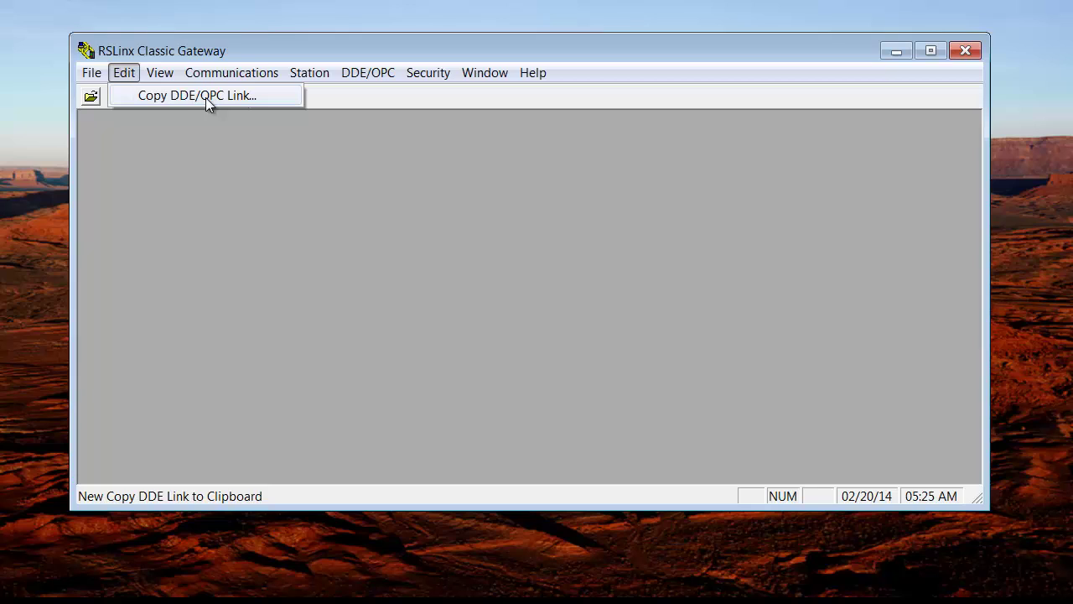
pyautogui.click(219, 144)
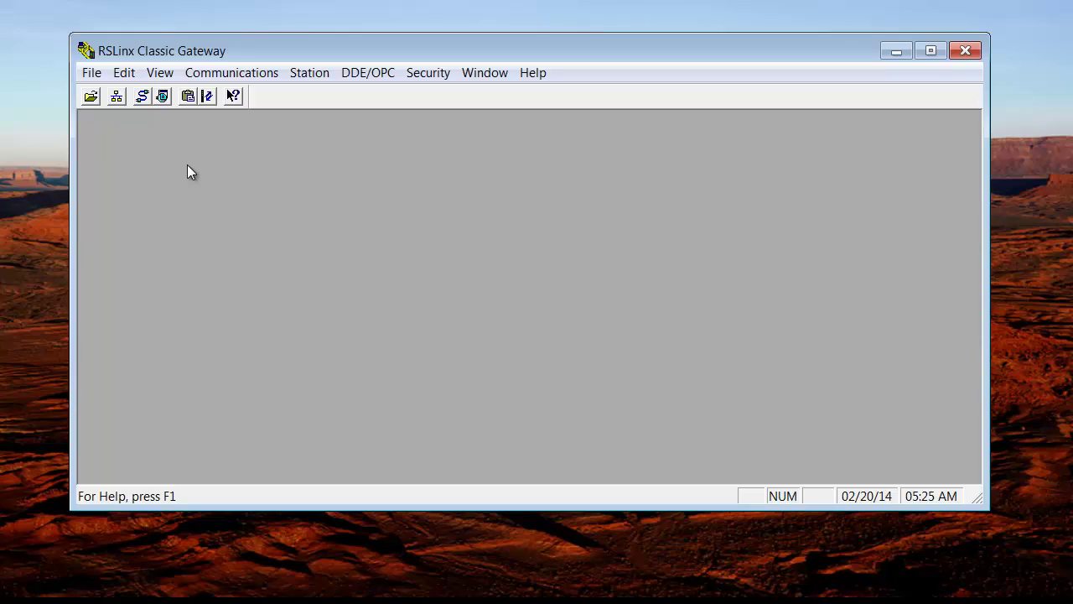
pyautogui.click(235, 74)
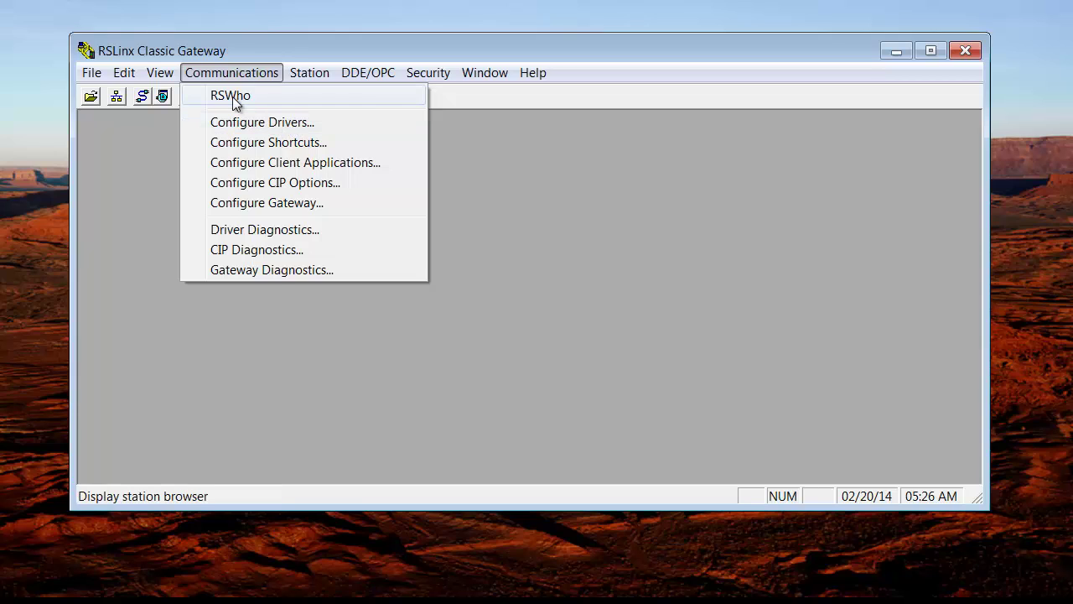
pyautogui.click(167, 170)
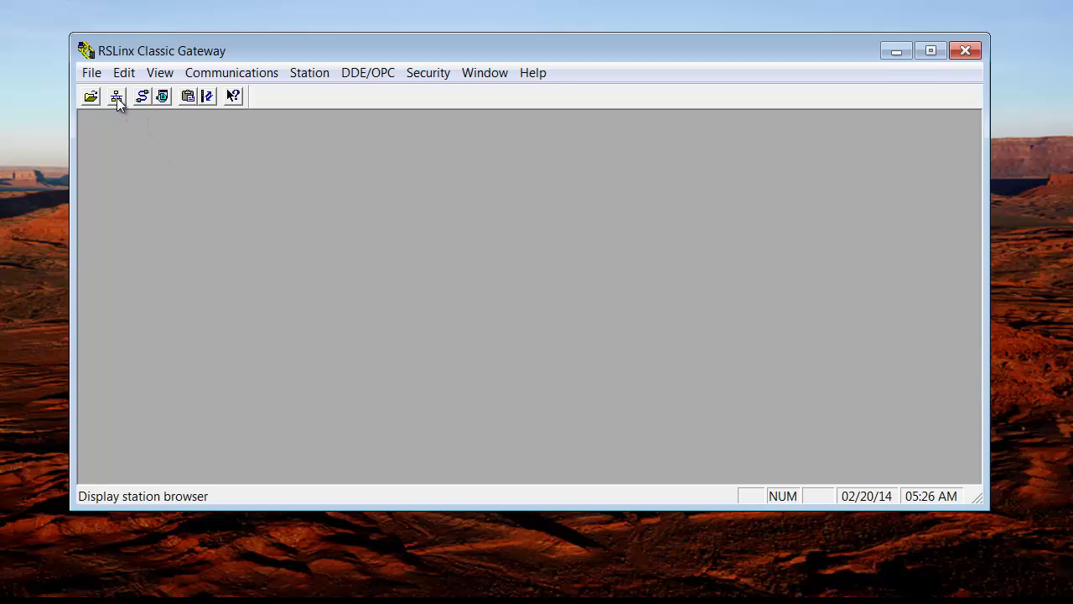
# Open two RSWho station browser windows and close both again
pyautogui.click(228, 73)
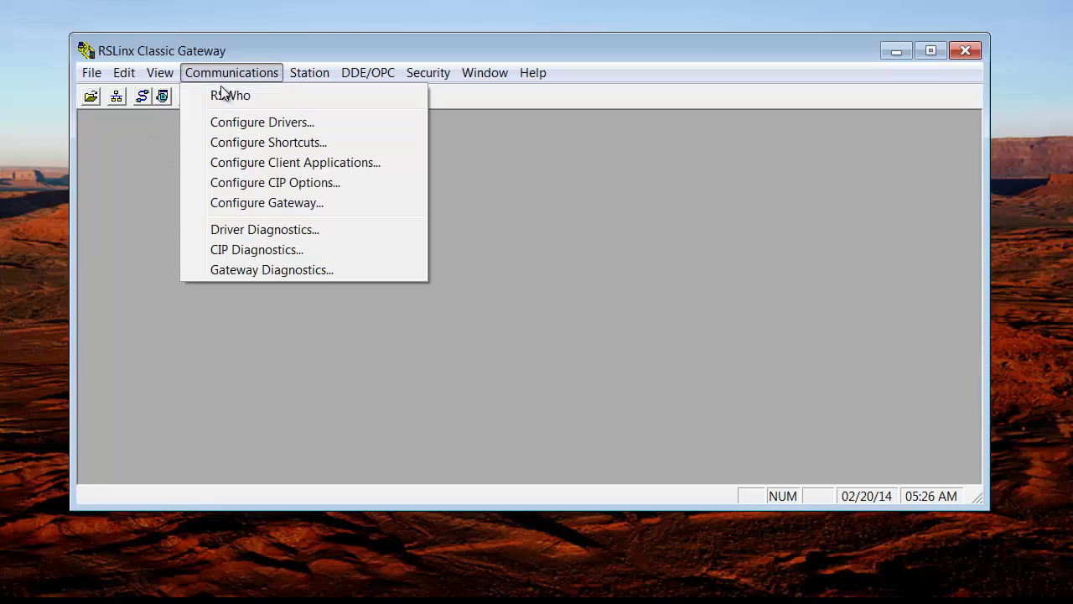
pyautogui.click(222, 90)
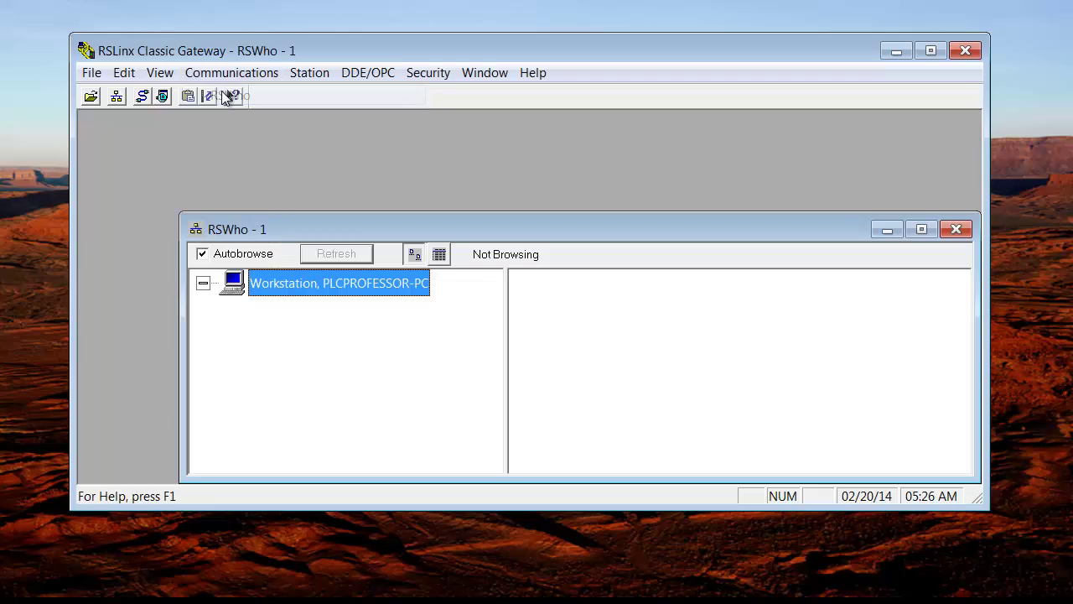
pyautogui.click(117, 95)
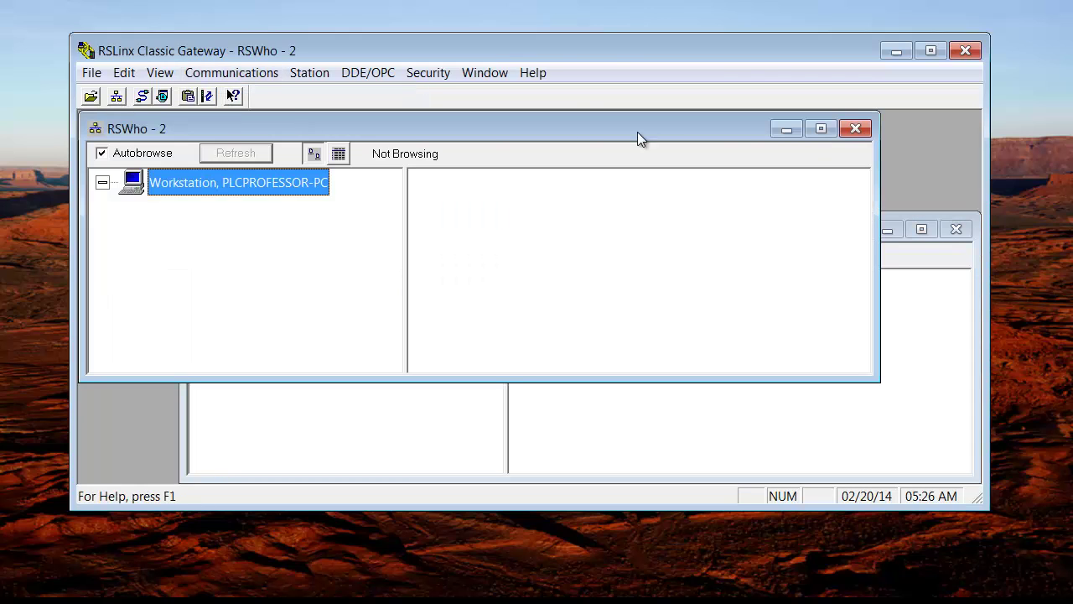
pyautogui.click(855, 128)
pyautogui.moveTo(779, 227); pyautogui.dragTo(691, 149)
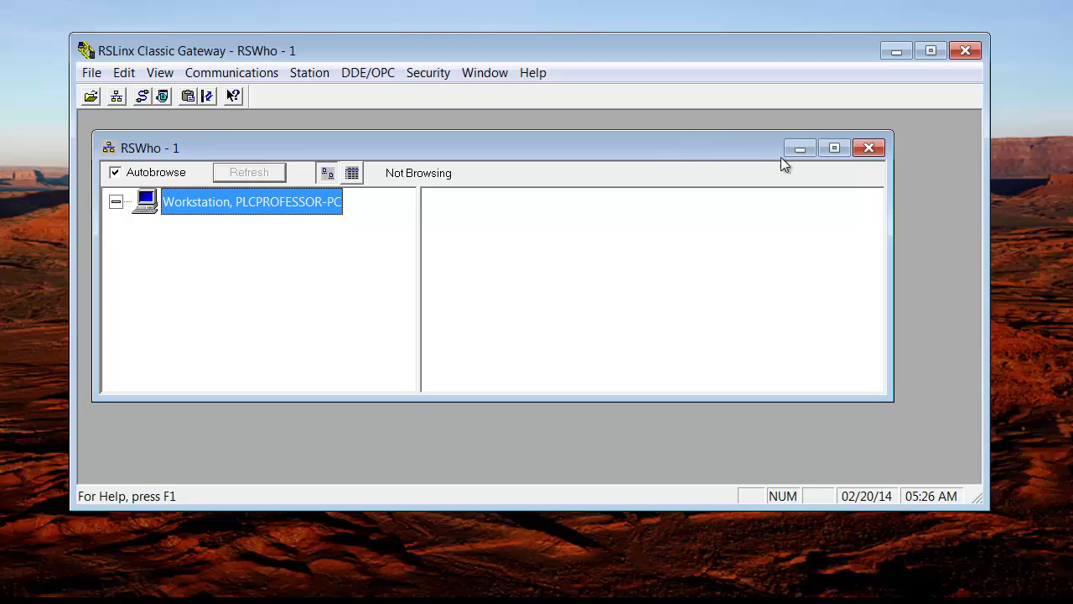
pyautogui.click(869, 148)
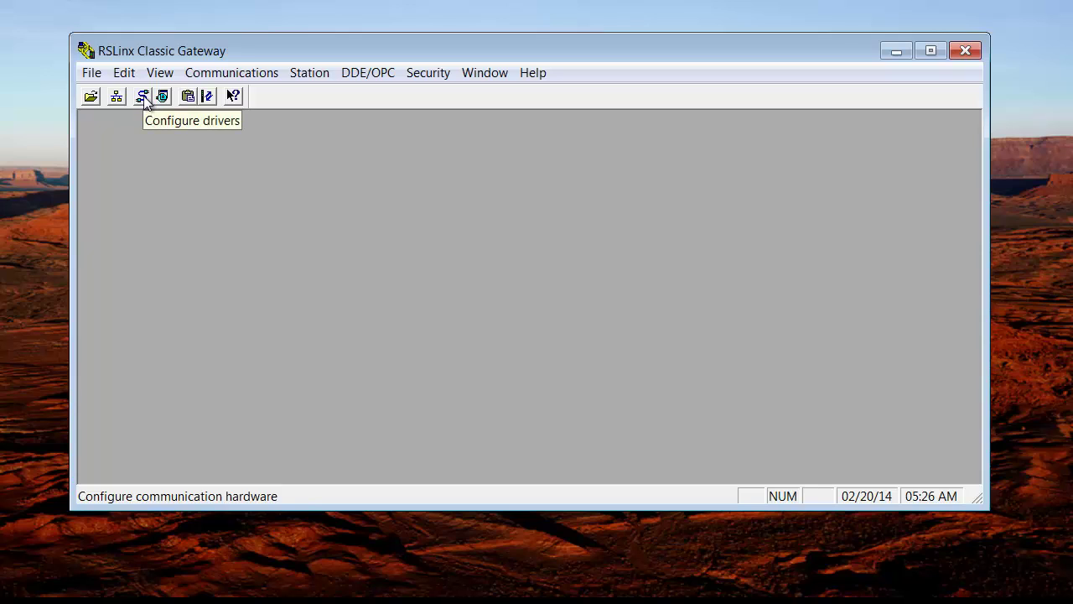
# View the RSLinx Classic help overview and its contents list, and close the help
pyautogui.click(533, 73)
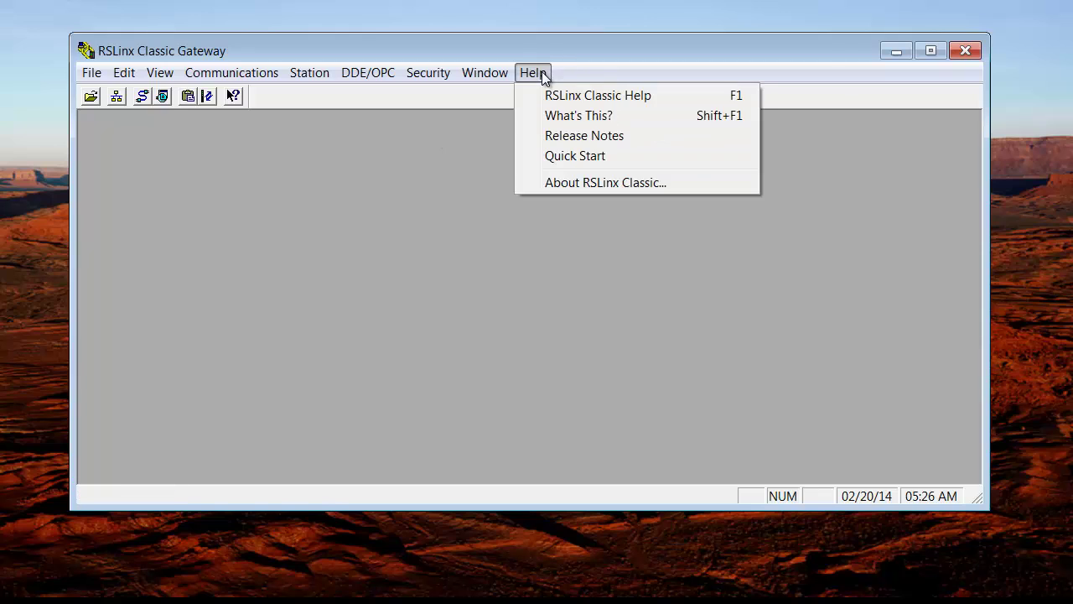
pyautogui.click(587, 94)
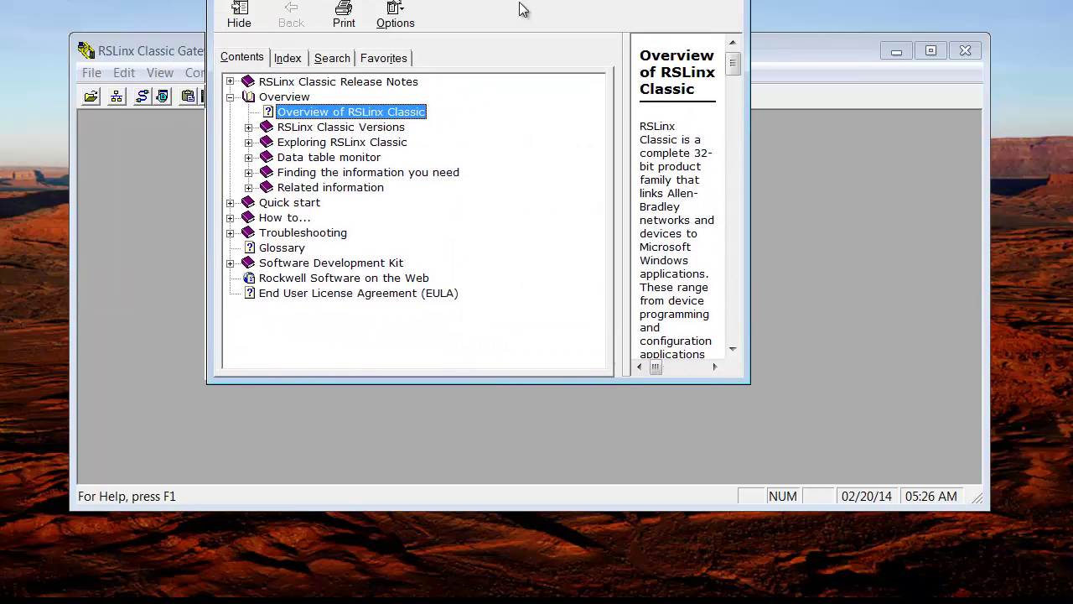
pyautogui.moveTo(523, 9); pyautogui.dragTo(550, 80)
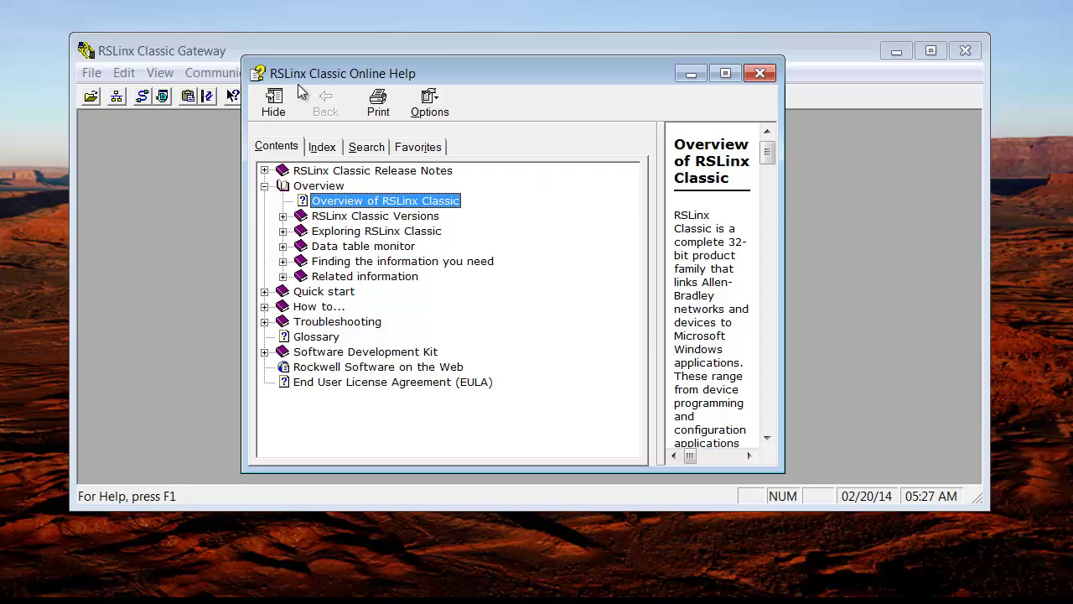
pyautogui.click(759, 76)
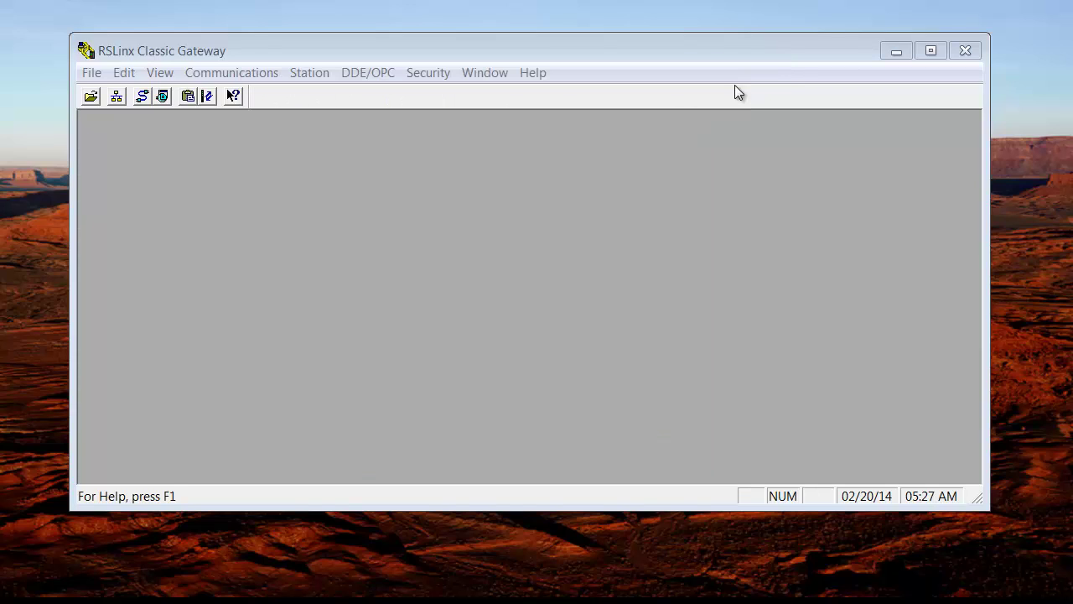
# View the Quick Start help topic on configuring a driver, and close the help
pyautogui.click(541, 74)
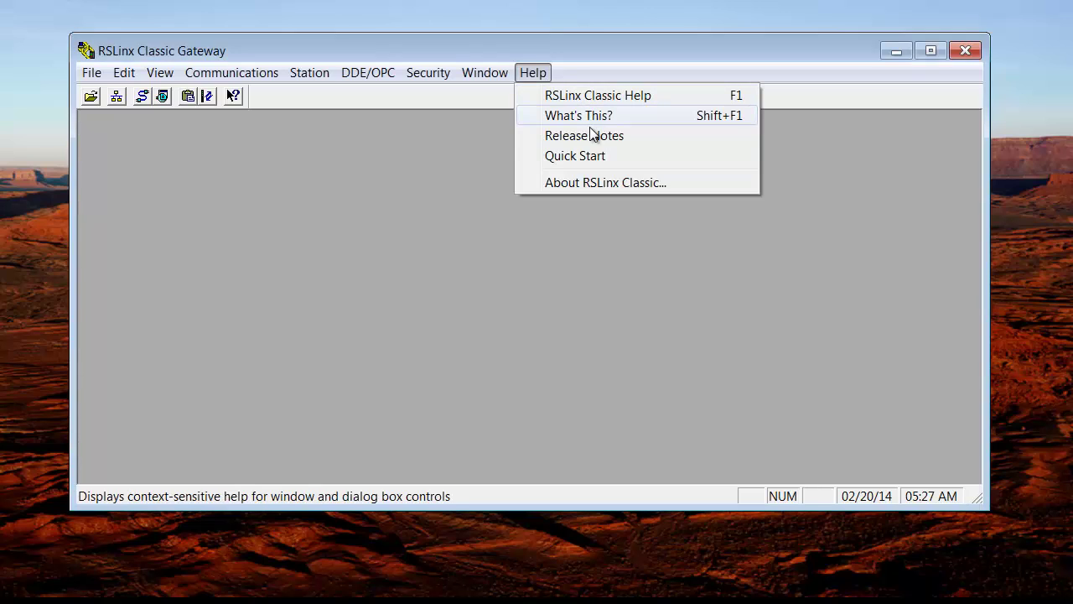
pyautogui.click(591, 156)
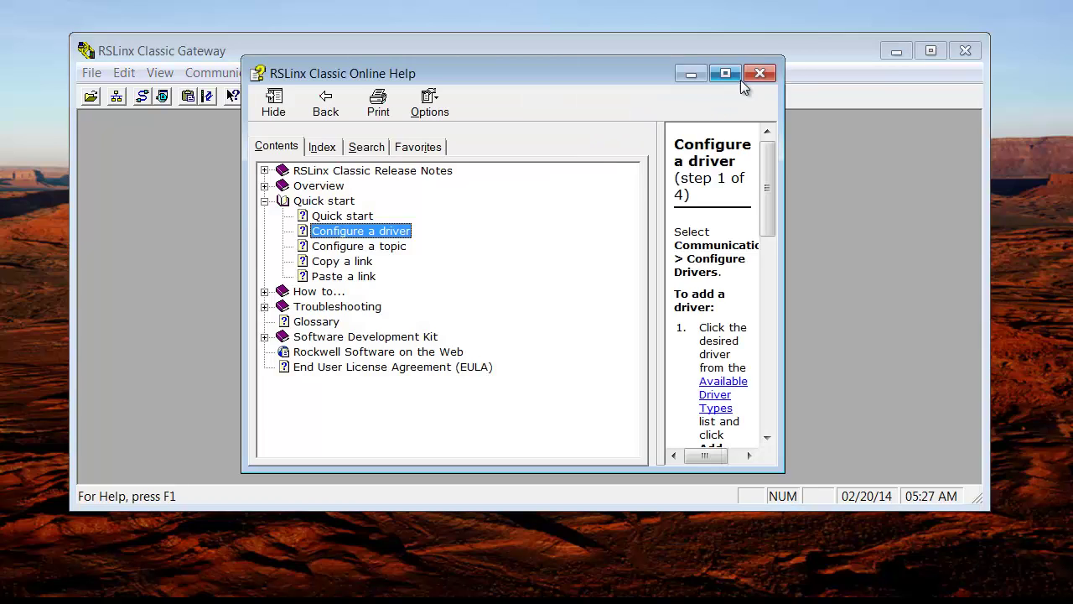
pyautogui.click(758, 74)
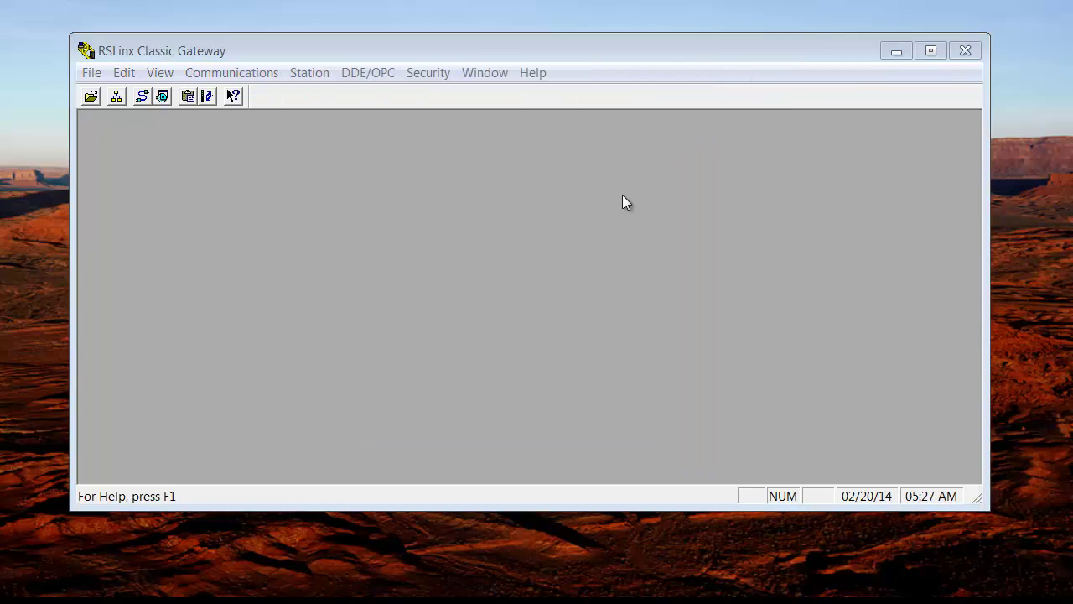
# Check the RSLinx Classic program and revision information, and close it
pyautogui.click(545, 74)
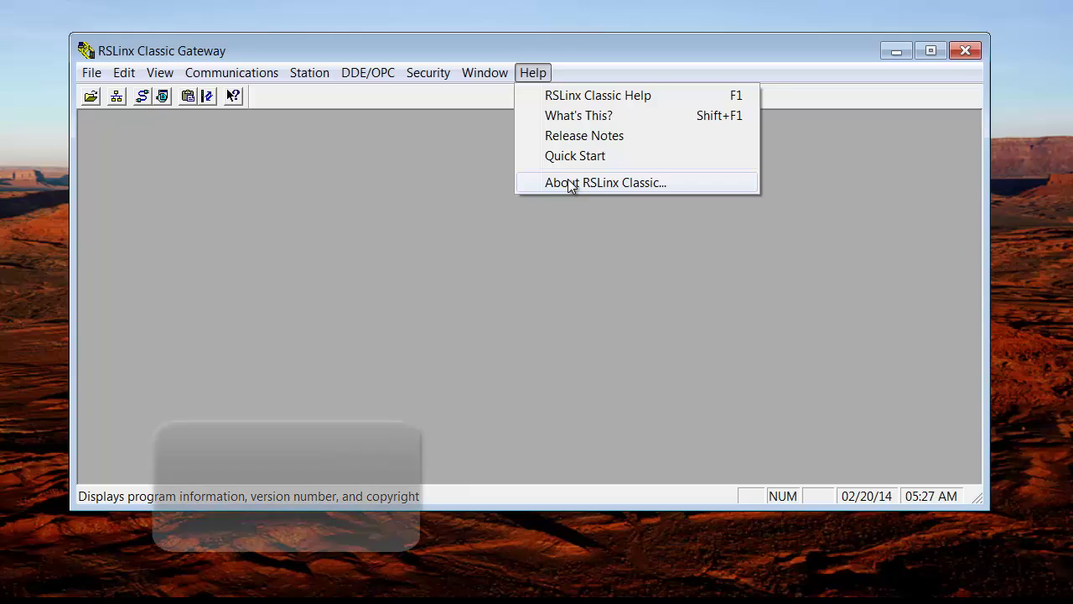
pyautogui.click(569, 184)
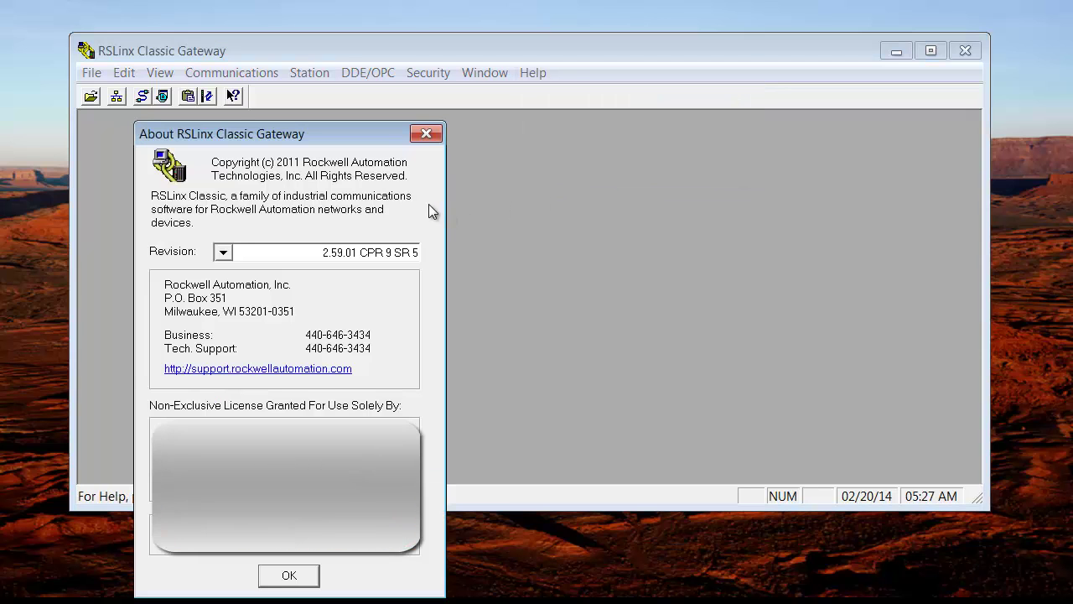
pyautogui.click(425, 135)
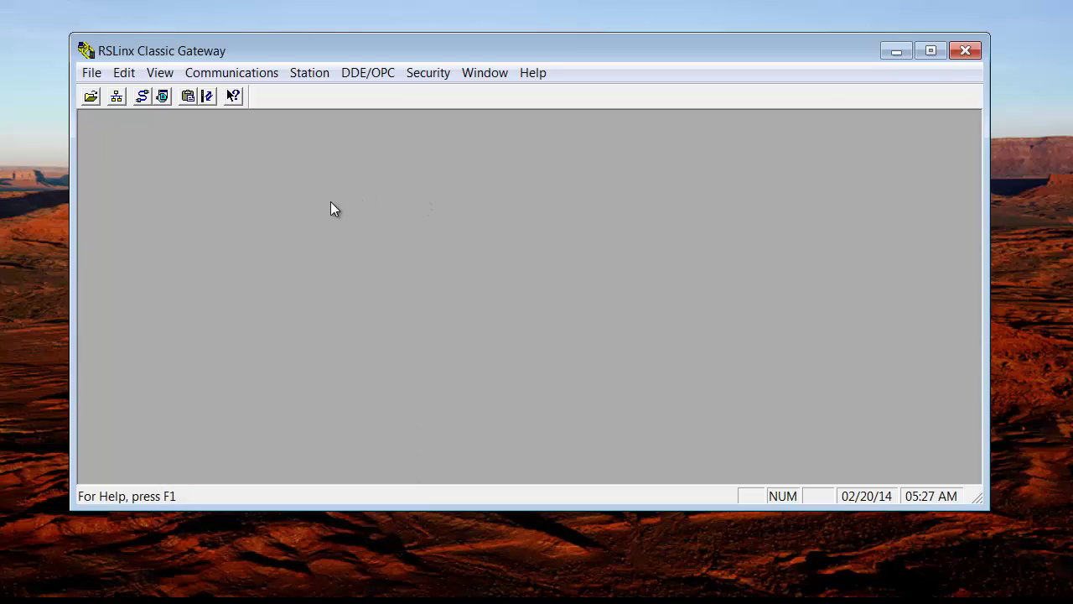
# Start adding a new communication driver of type RS-232 DF1 devices in the driver configuration
pyautogui.click(142, 96)
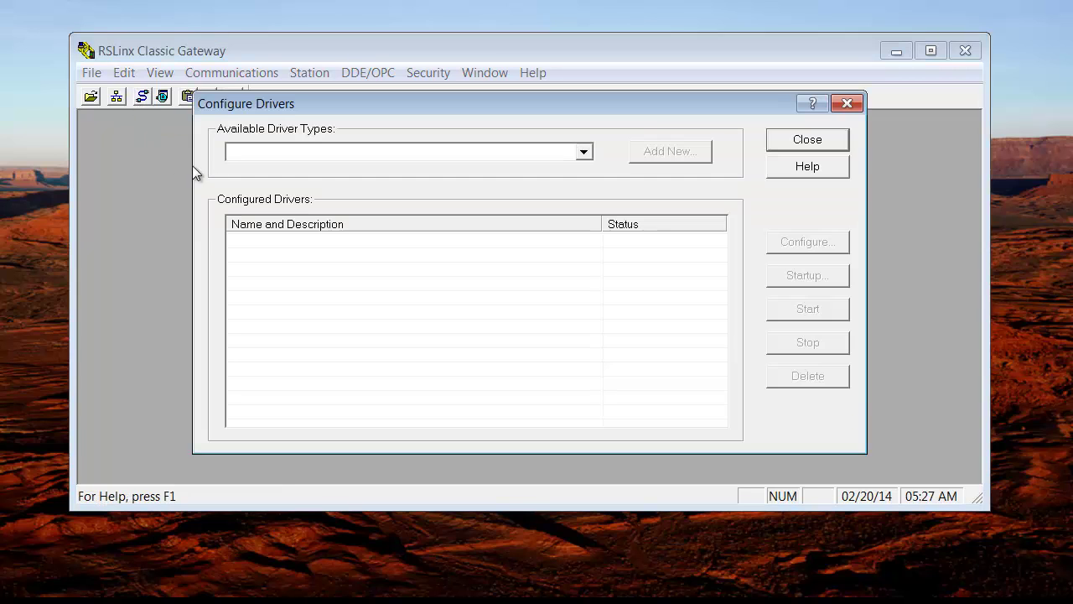
pyautogui.moveTo(490, 107); pyautogui.dragTo(484, 134)
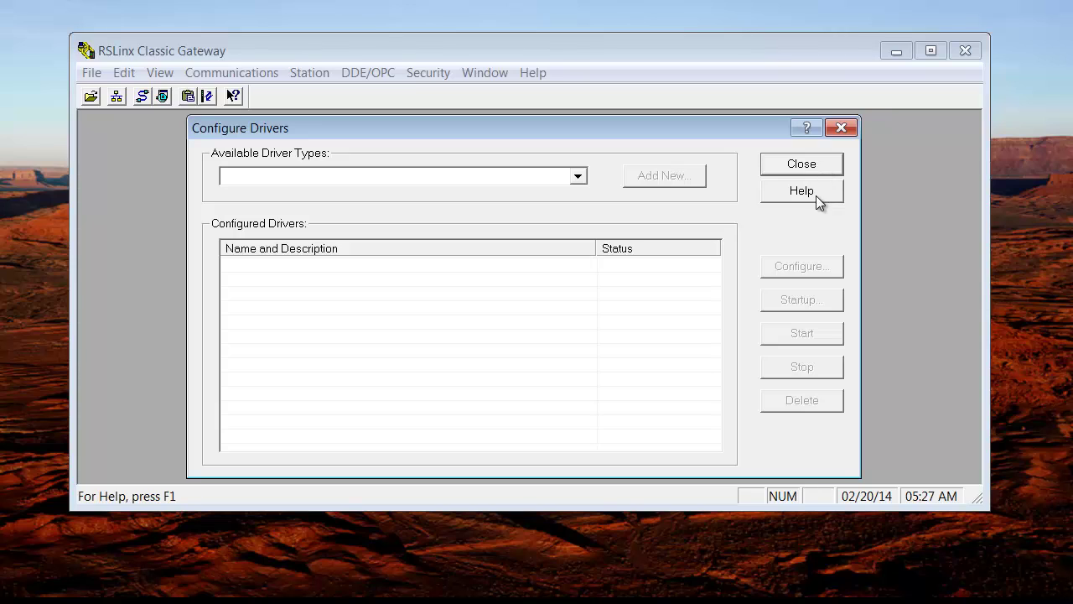
pyautogui.click(579, 179)
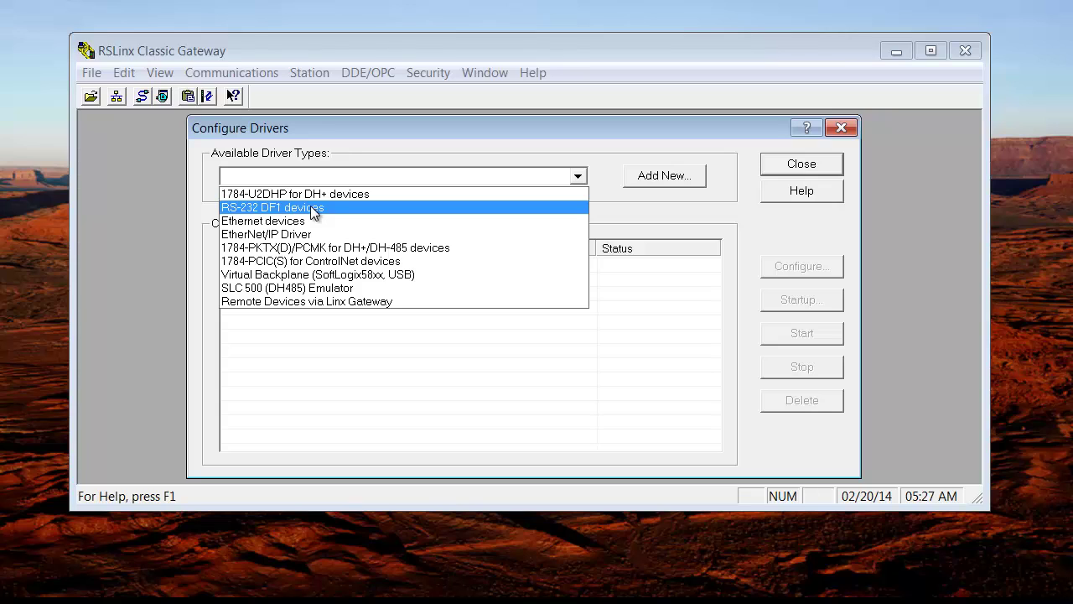
pyautogui.click(312, 210)
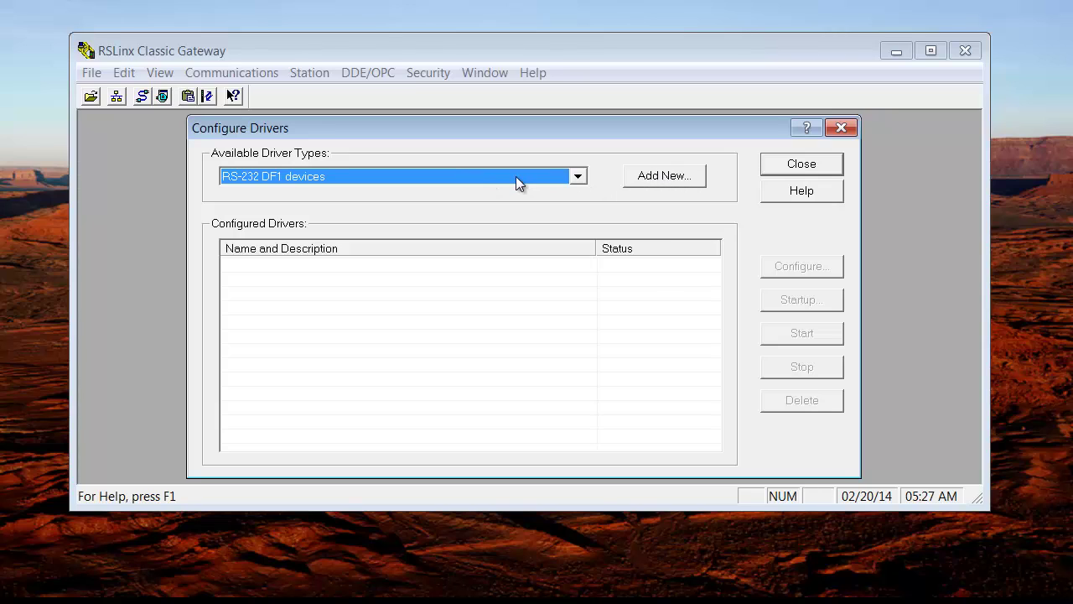
pyautogui.click(654, 177)
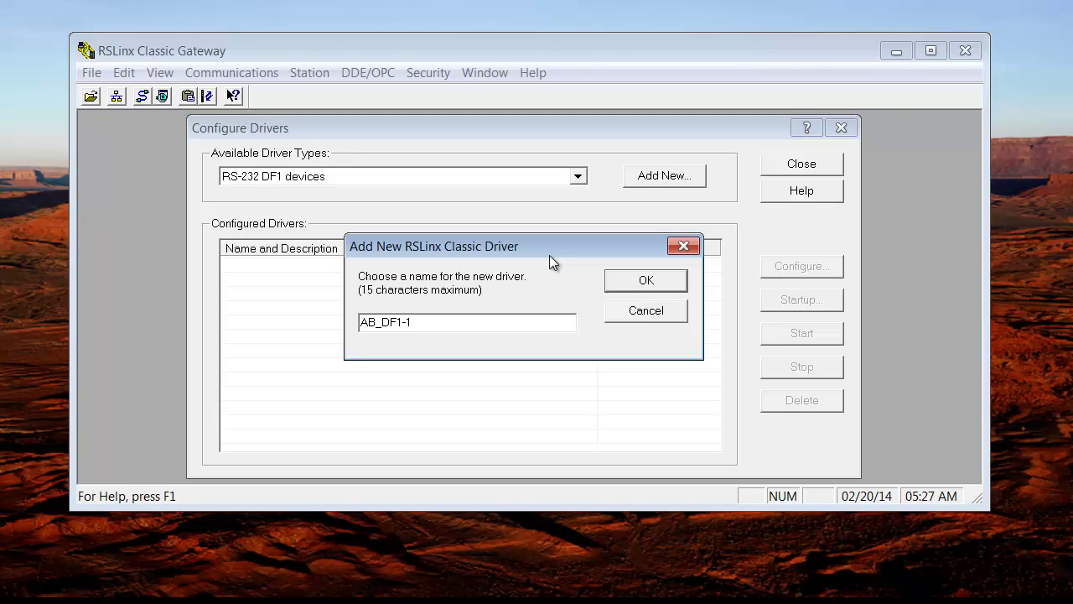
# Name the new RS-232 DF1 driver MonkeyShines and accept the name
pyautogui.moveTo(415, 322); pyautogui.dragTo(358, 322)
pyautogui.write('MonkeyShines')
pyautogui.click(642, 285)
pyautogui.click(644, 283)
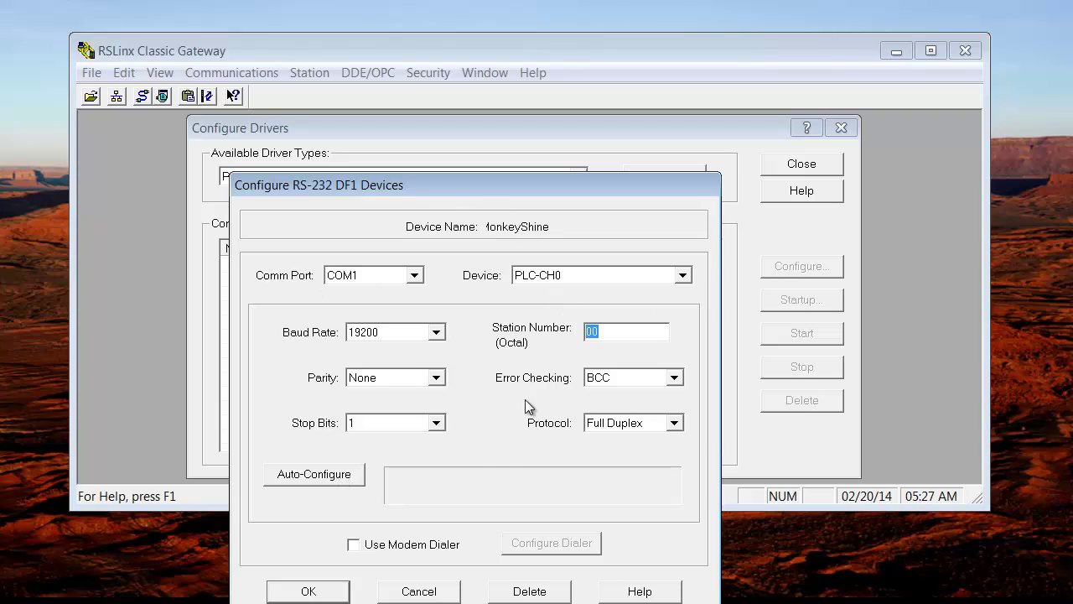
# Try to auto-configure the RS-232 DF1 driver on COM1 for the PLC-CH0 device
pyautogui.click(333, 480)
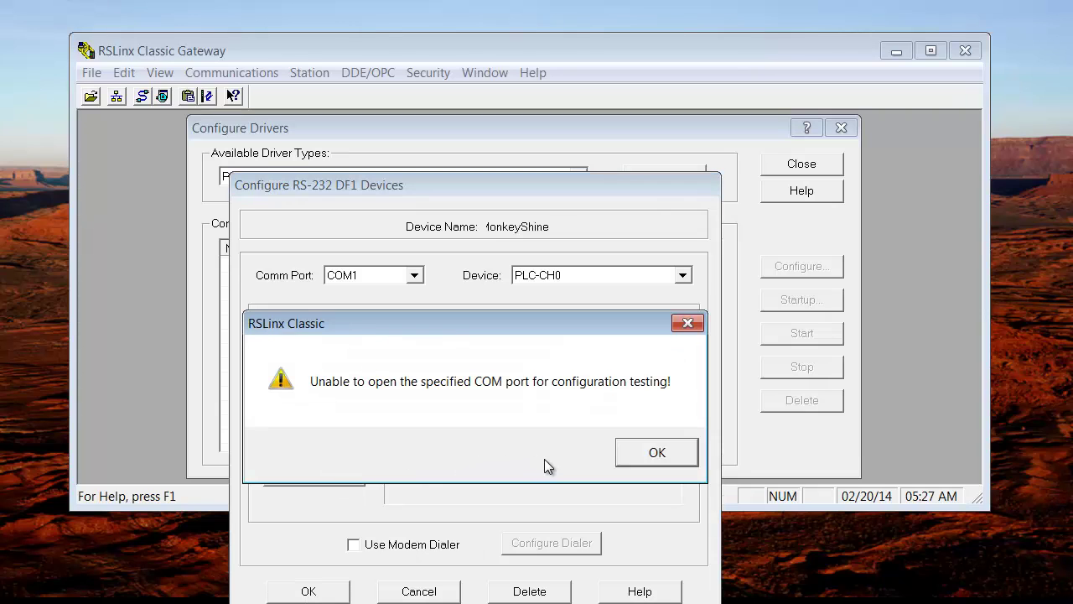
pyautogui.click(645, 454)
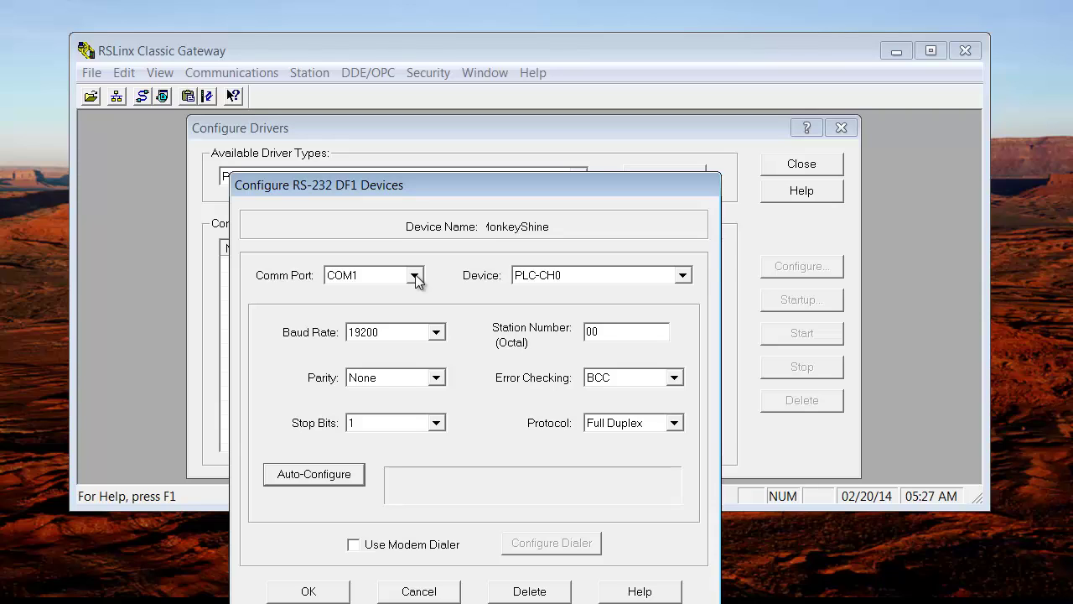
# Set the MonkeyShines driver's comm port to COM4, auto-configure it, accept the settings and close the driver configuration
pyautogui.click(415, 277)
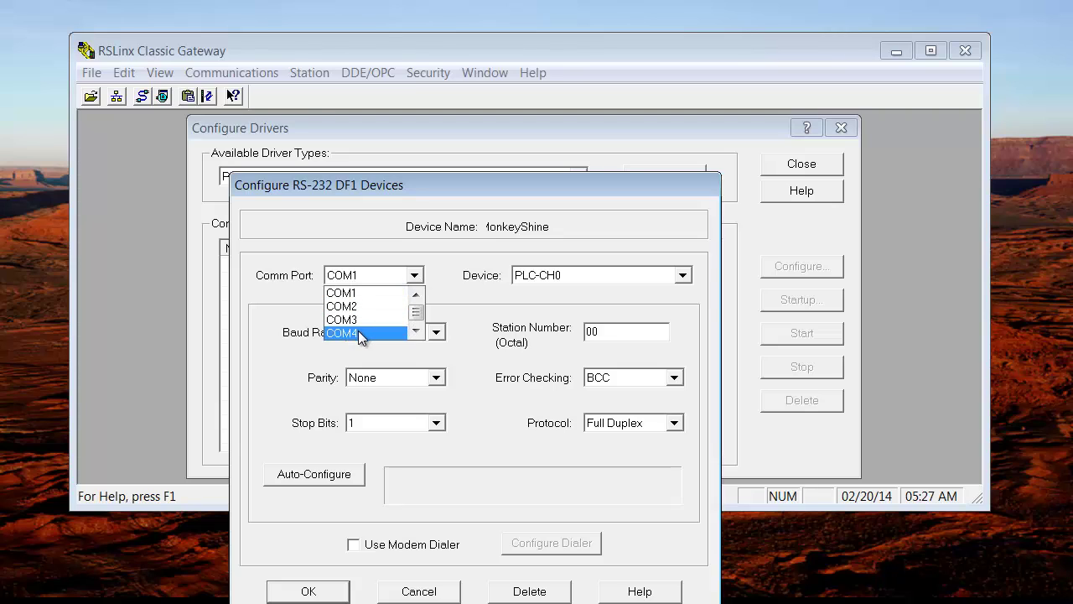
pyautogui.click(360, 333)
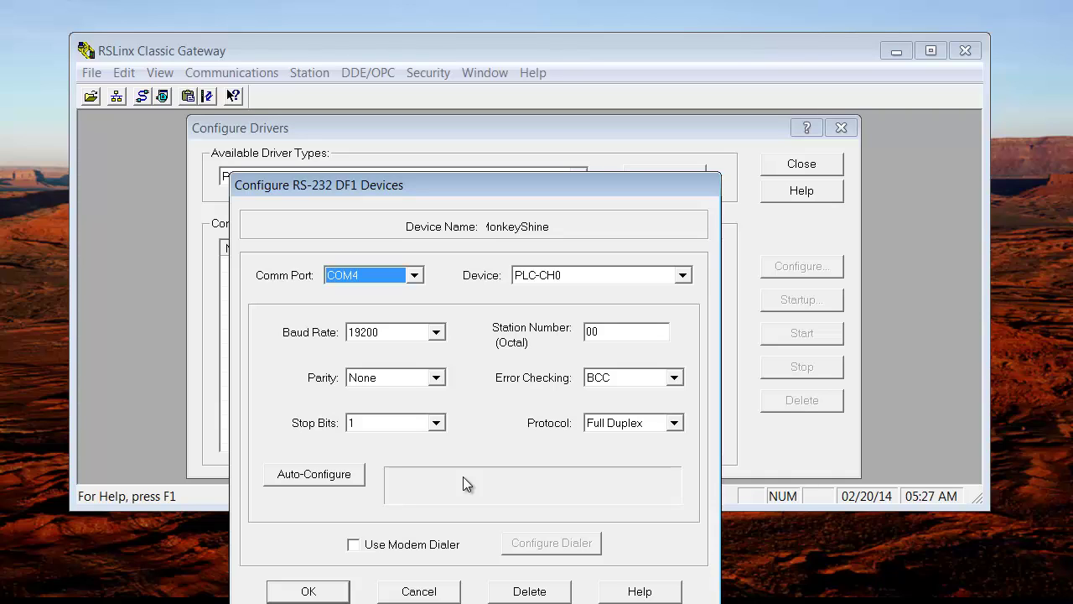
pyautogui.click(344, 475)
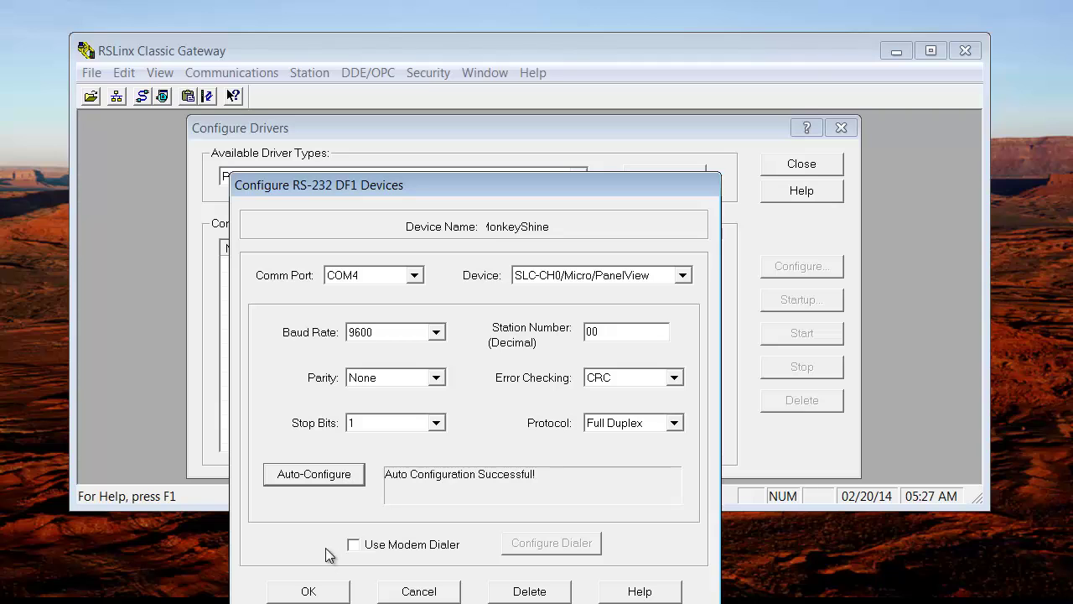
pyautogui.click(323, 592)
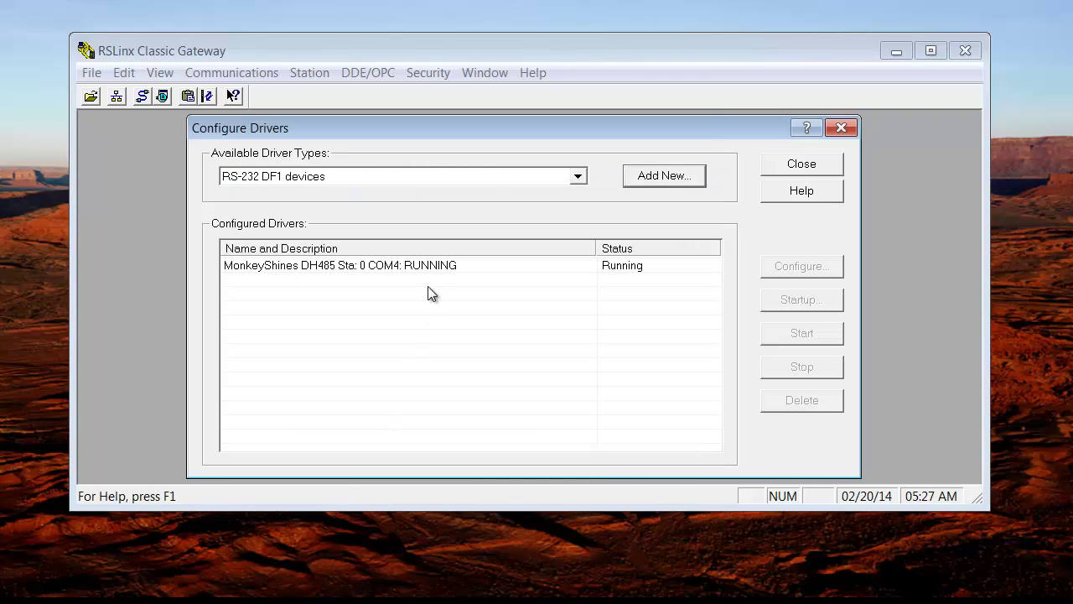
pyautogui.click(783, 169)
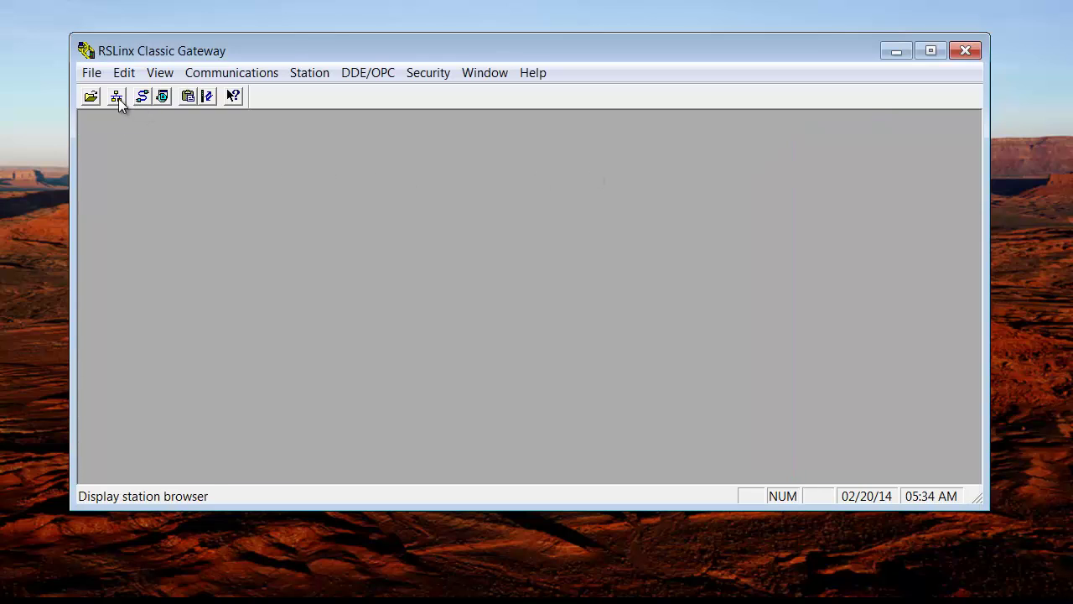
# Browse the workstation and the MonkeyShines DH-485 network in RSWho for connected nodes, and close the browser
pyautogui.click(117, 98)
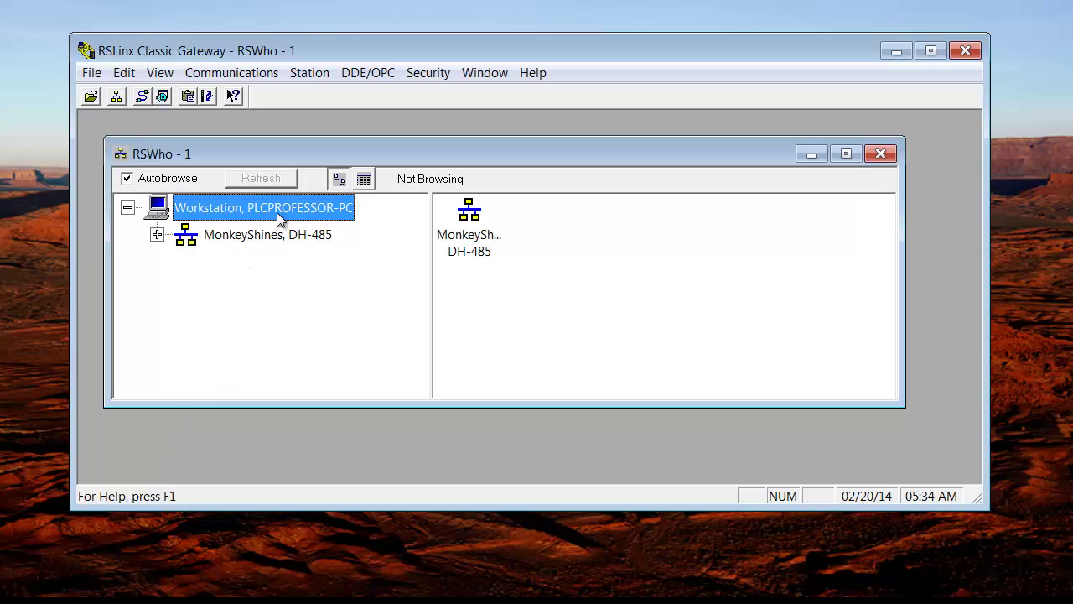
pyautogui.click(157, 236)
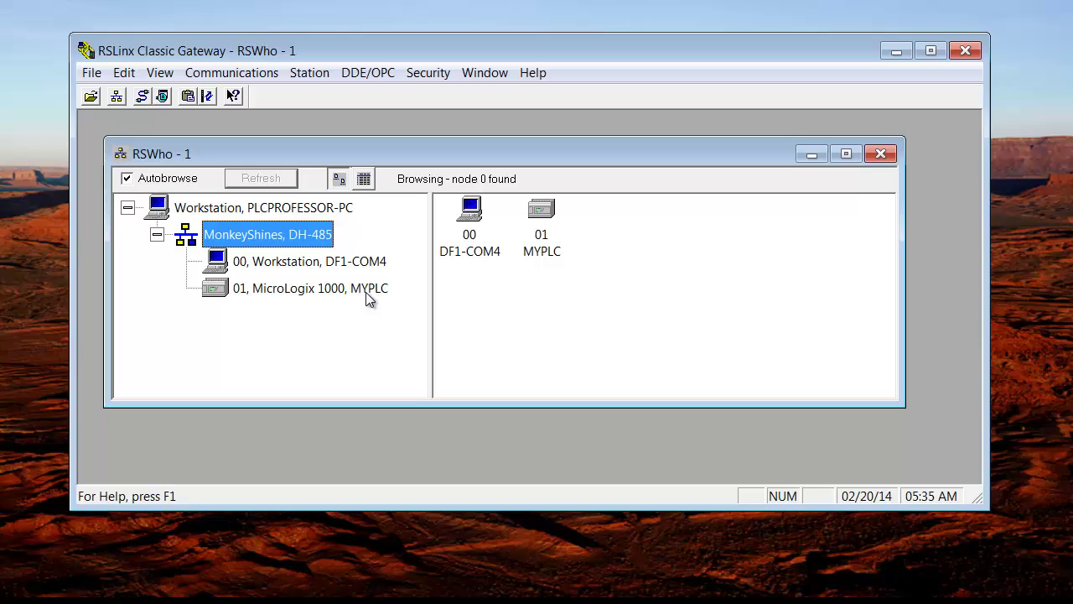
pyautogui.click(270, 210)
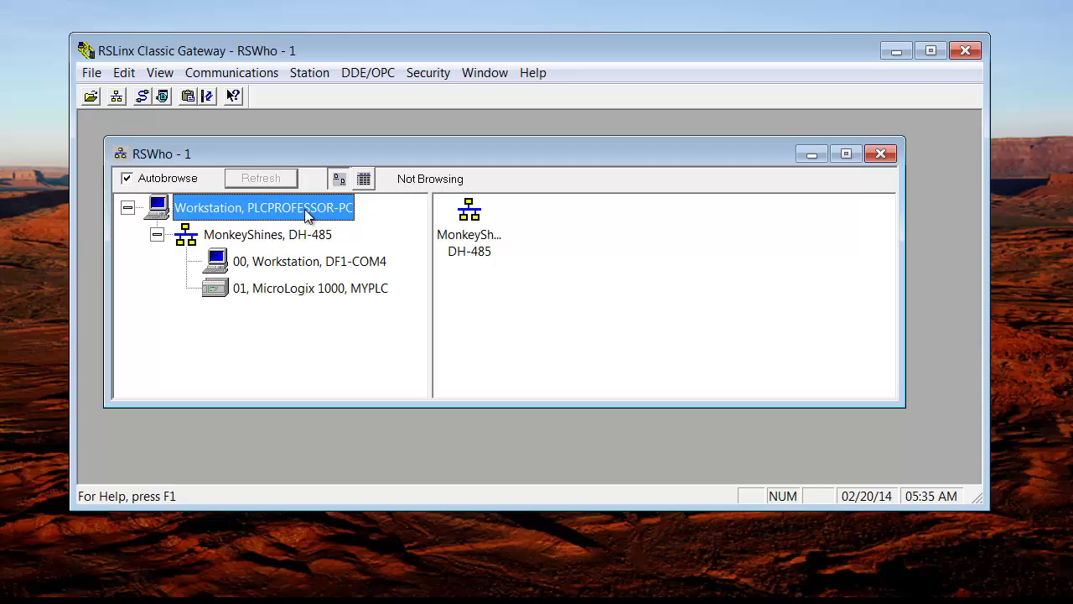
pyautogui.click(276, 236)
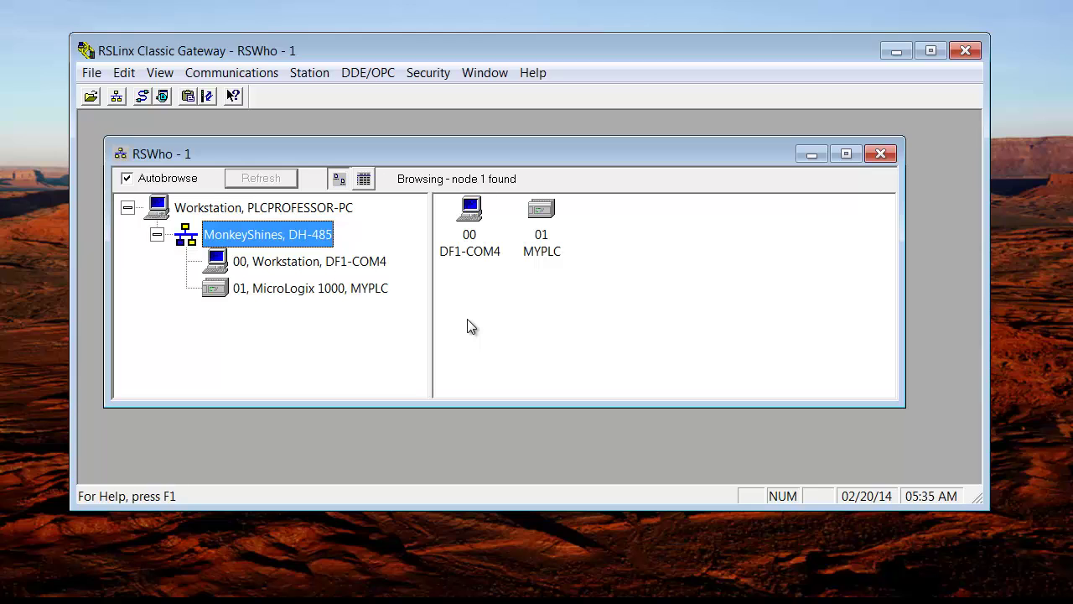
pyautogui.click(238, 208)
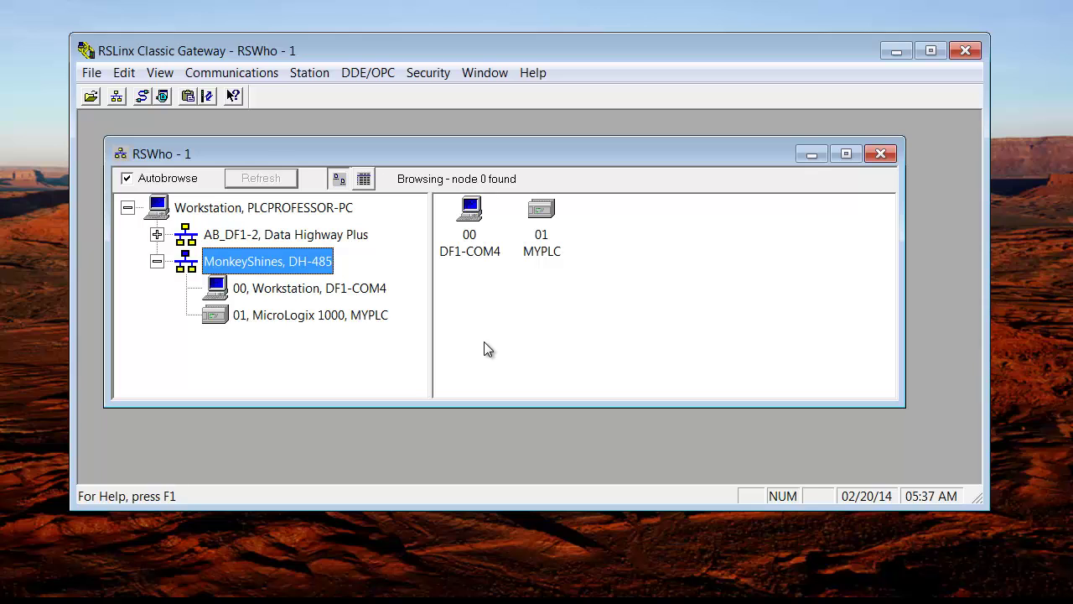
pyautogui.click(880, 154)
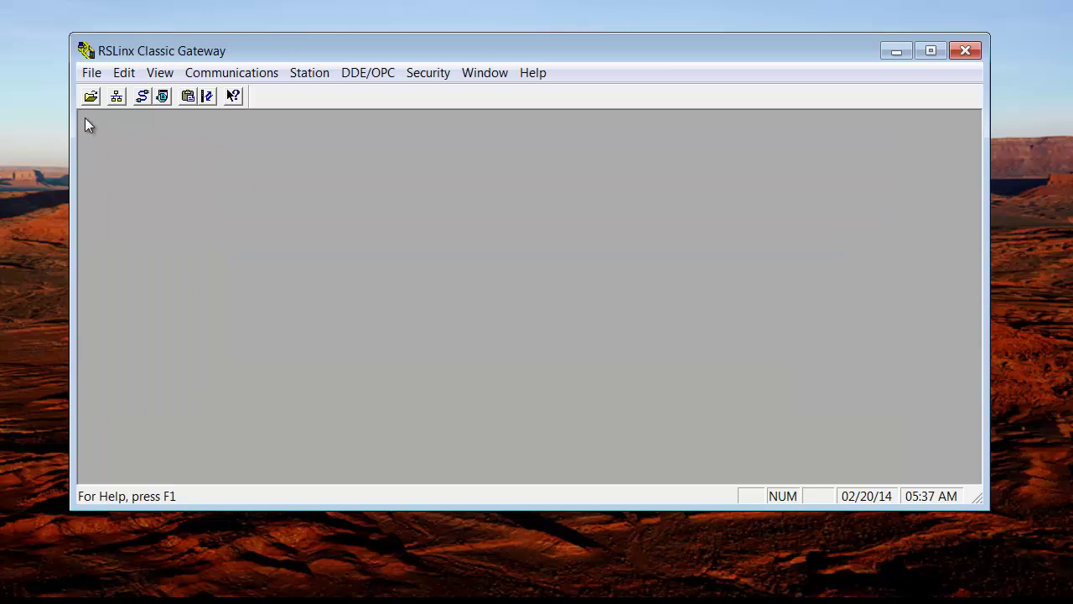
# Delete the configured AB_DF1-2 and MonkeyShines drivers and close the driver configuration
pyautogui.click(156, 98)
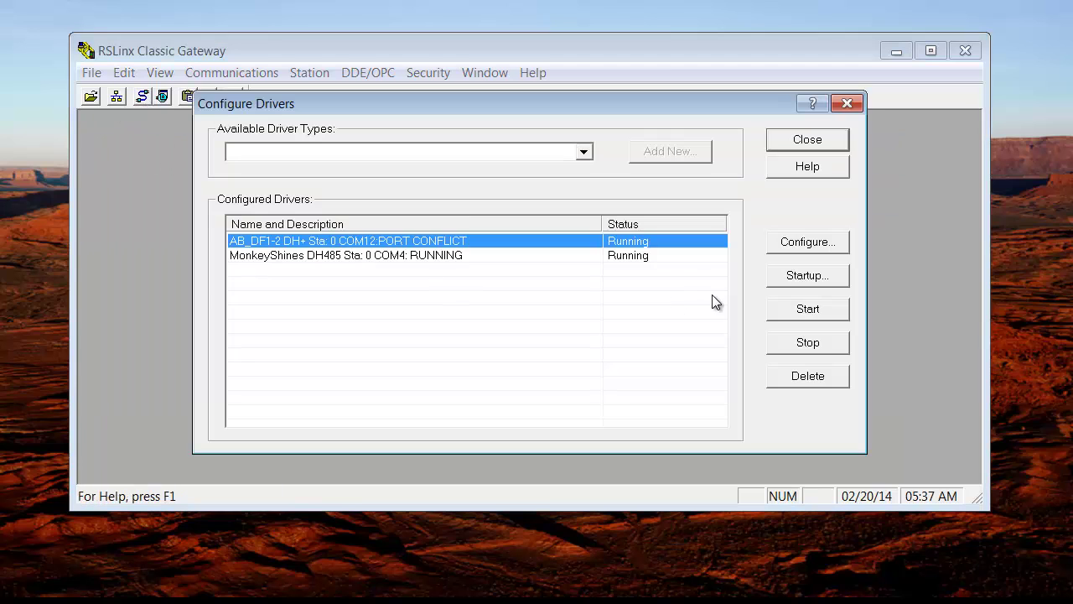
pyautogui.click(796, 379)
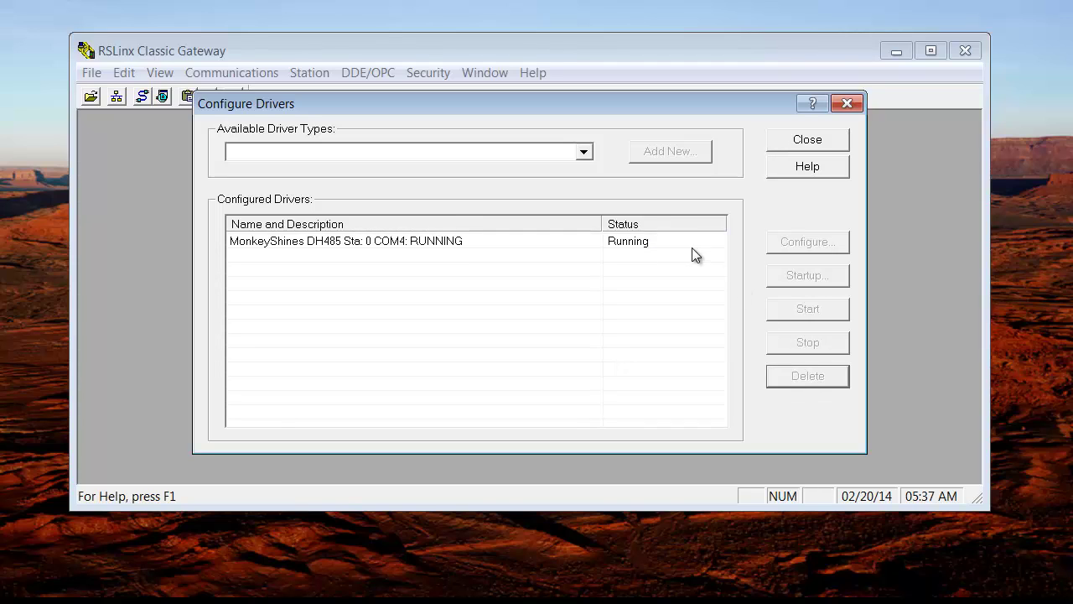
pyautogui.click(685, 240)
pyautogui.click(805, 374)
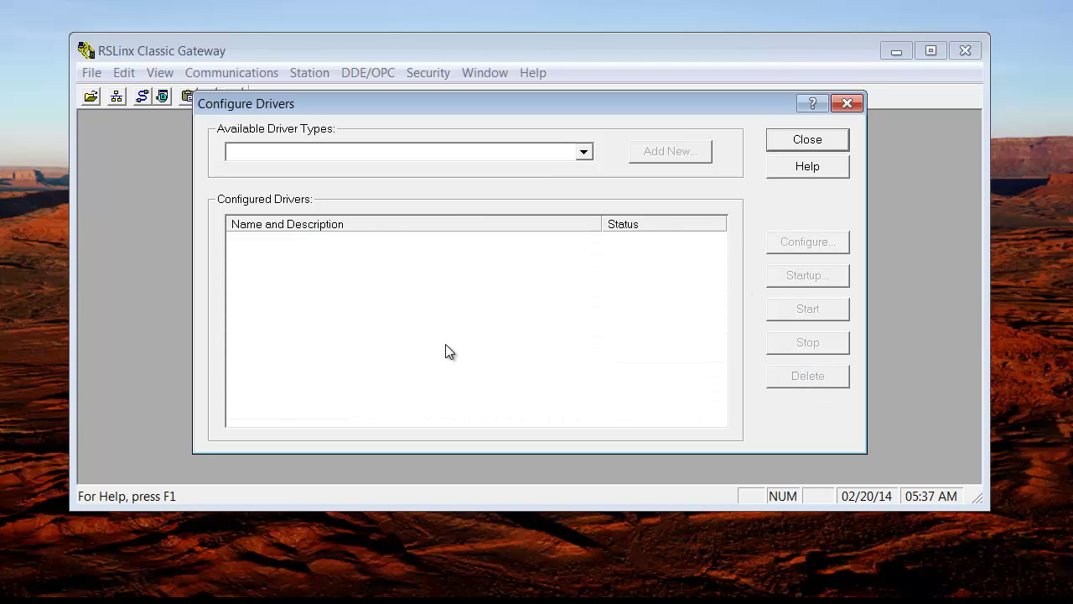
pyautogui.click(791, 145)
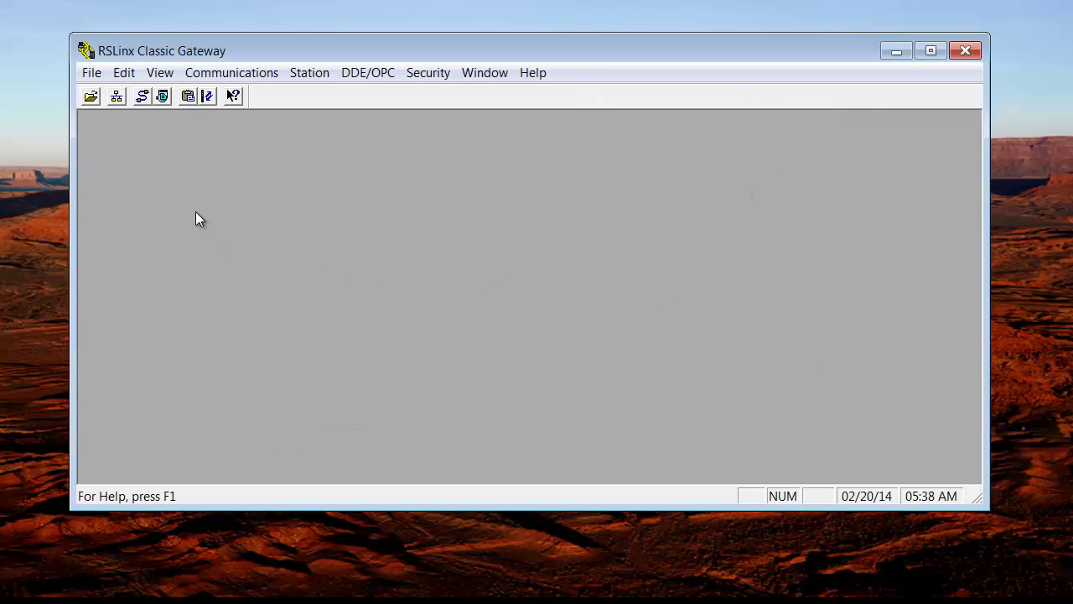
# Add a new RS-232 DF1 devices driver in the driver configuration, accepting the default name AB_DF1-1
pyautogui.click(142, 95)
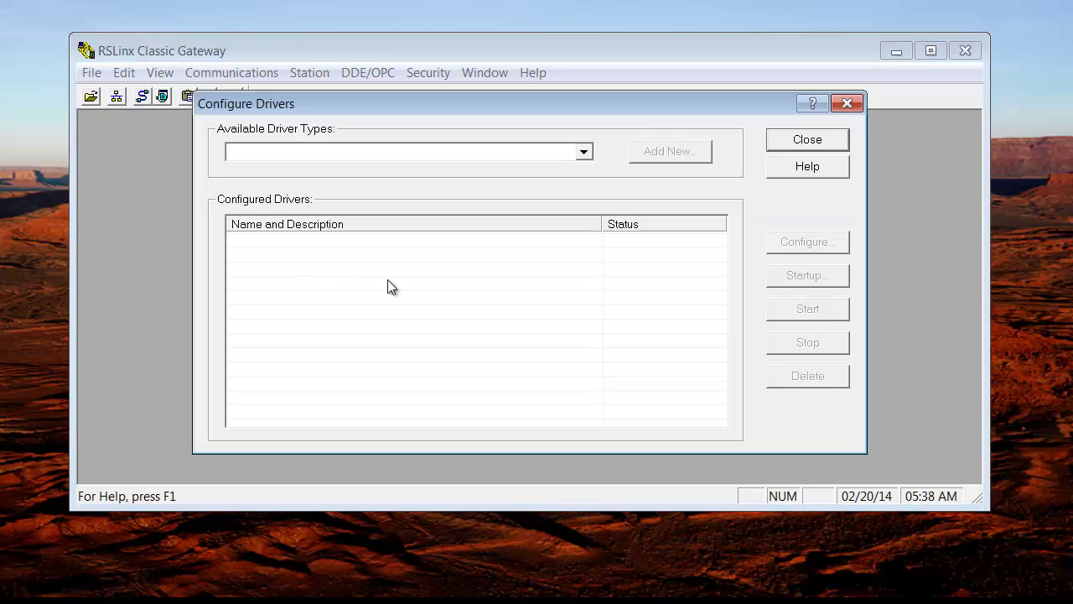
pyautogui.click(586, 154)
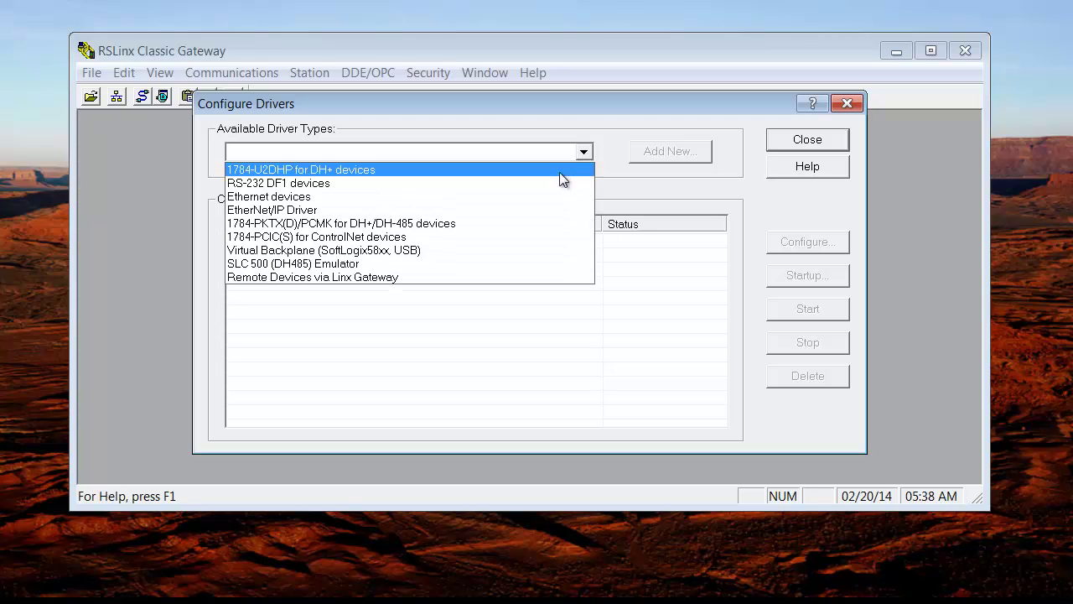
pyautogui.click(554, 186)
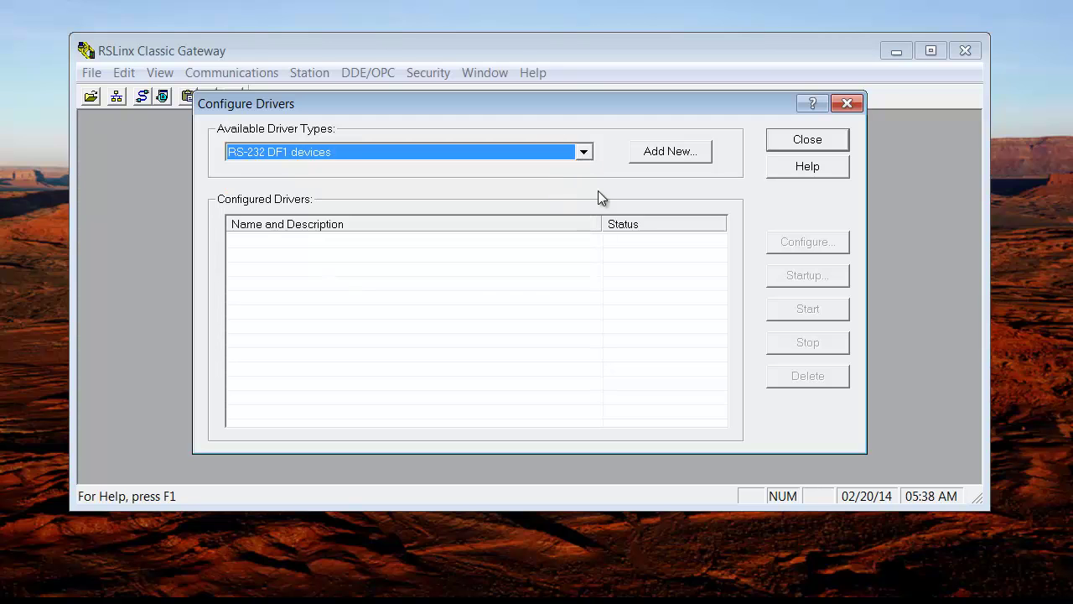
pyautogui.click(684, 154)
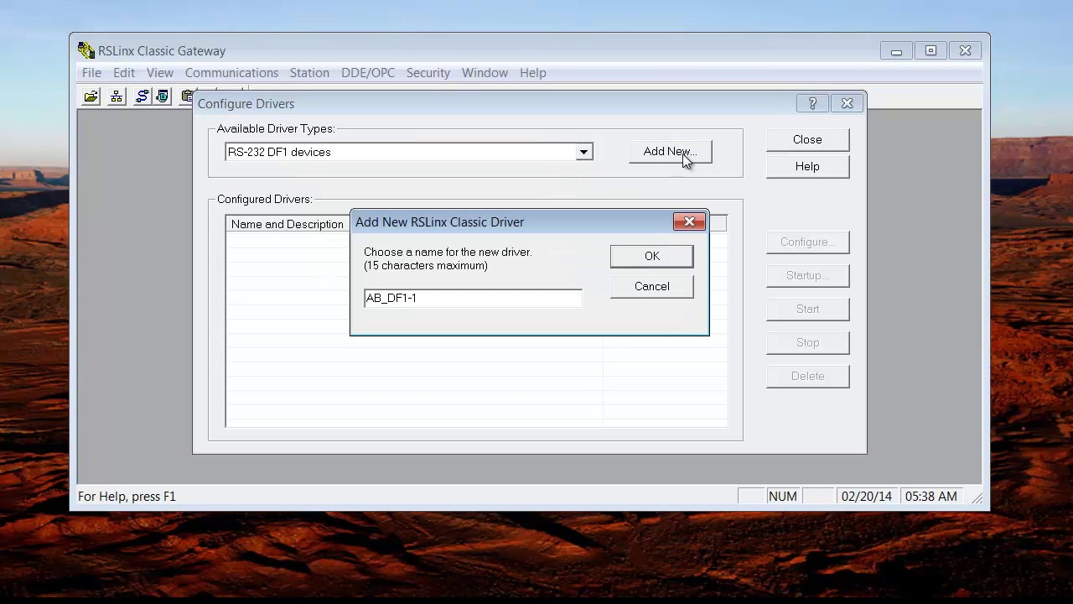
pyautogui.click(651, 257)
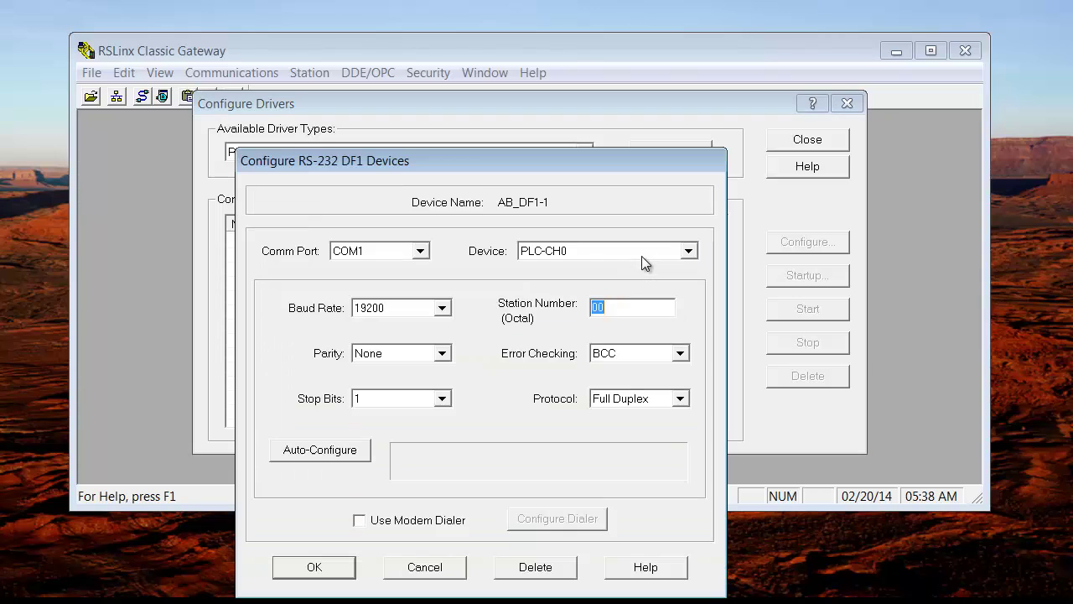
# Set the AB_DF1-1 driver's comm port to COM4, auto-configure it, accept the settings and close the driver configuration
pyautogui.click(421, 251)
pyautogui.click(391, 307)
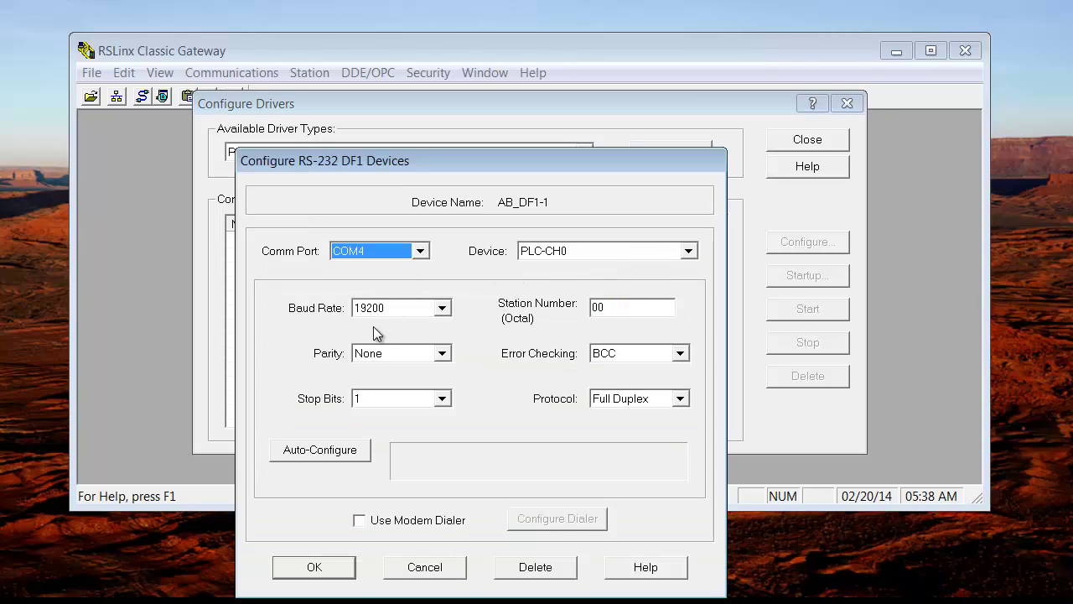
pyautogui.click(325, 453)
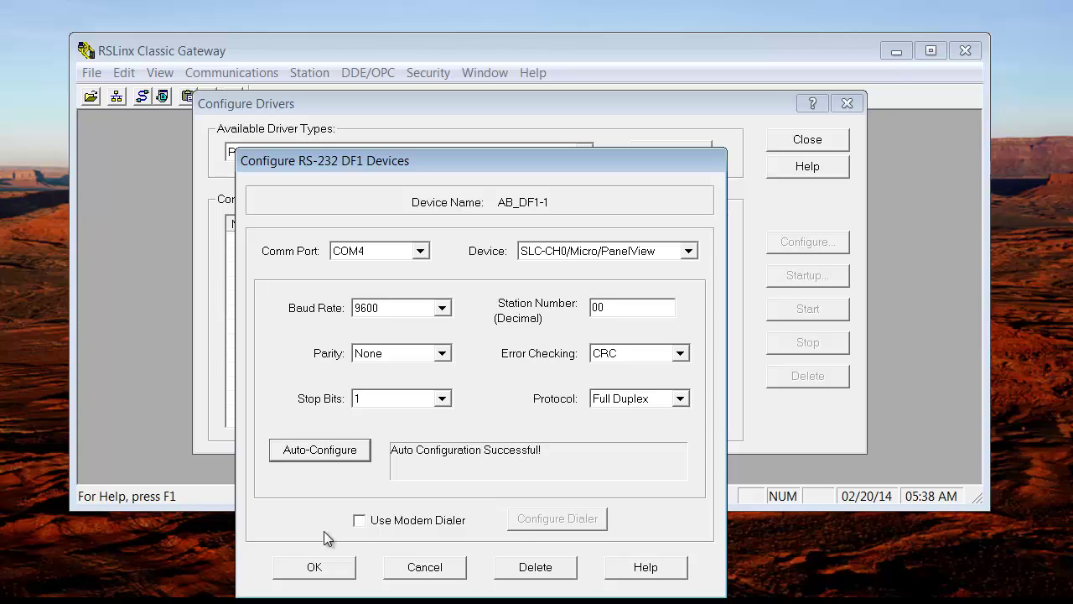
pyautogui.click(325, 568)
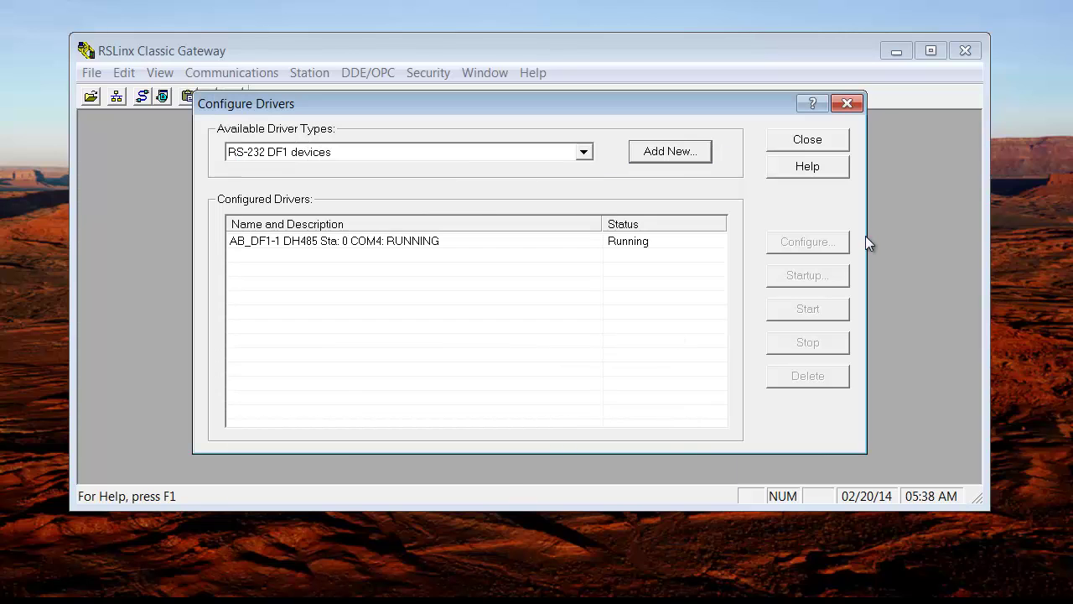
pyautogui.click(828, 142)
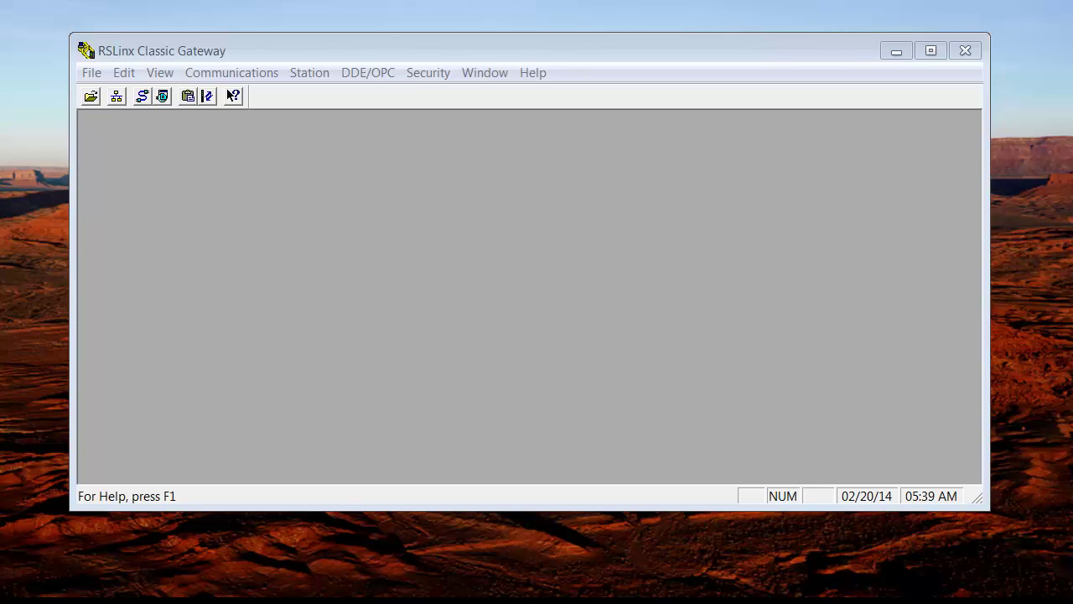
# Delete the existing AB_DF1-1 driver and add a fresh RS-232 DF1 devices driver under the default name AB_DF1-1
pyautogui.click(142, 98)
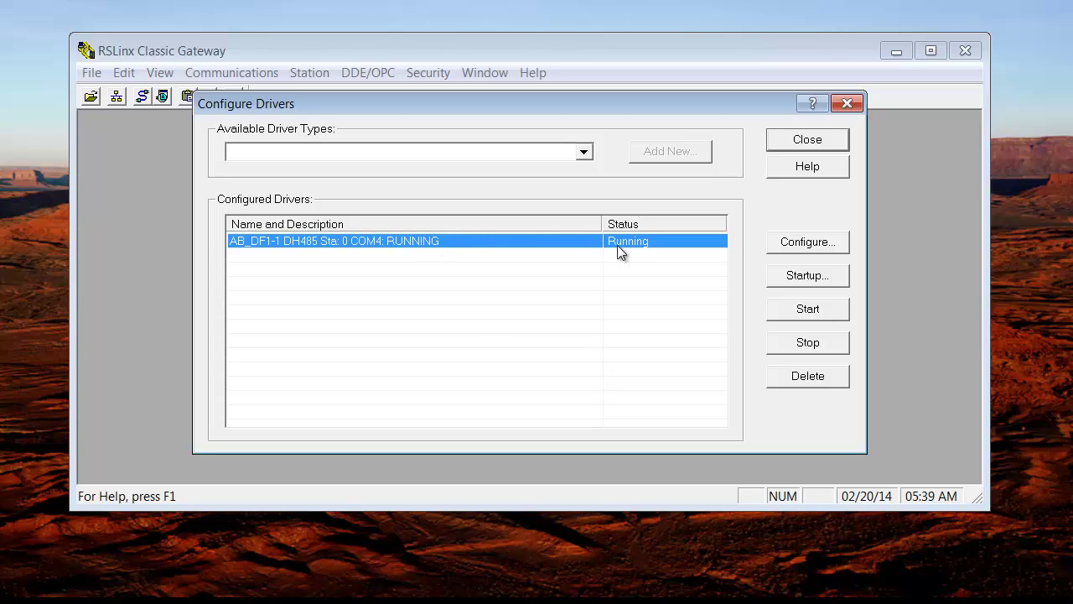
pyautogui.click(811, 375)
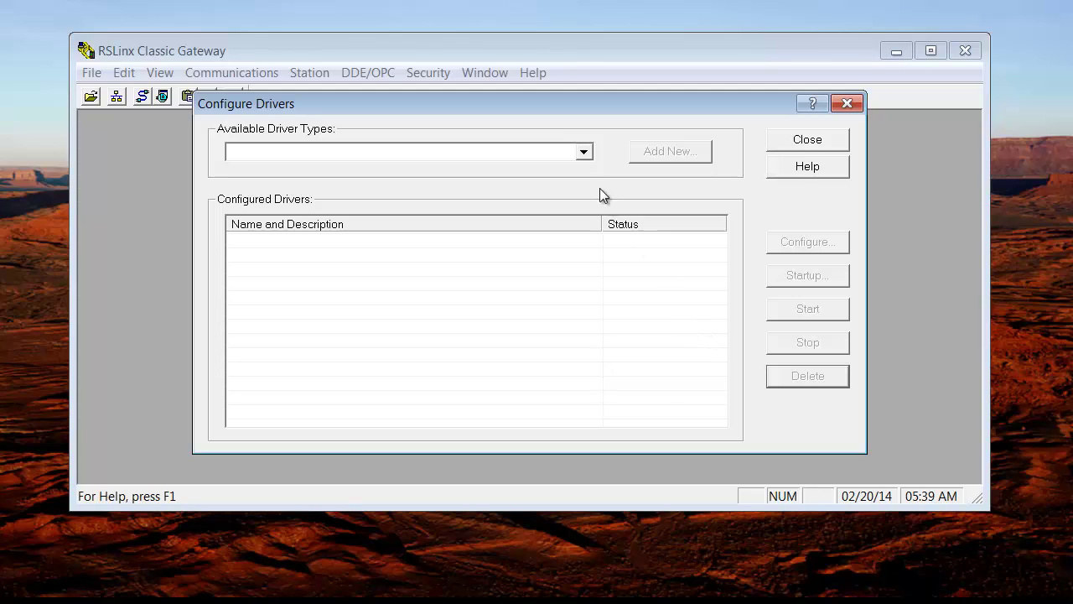
pyautogui.click(585, 152)
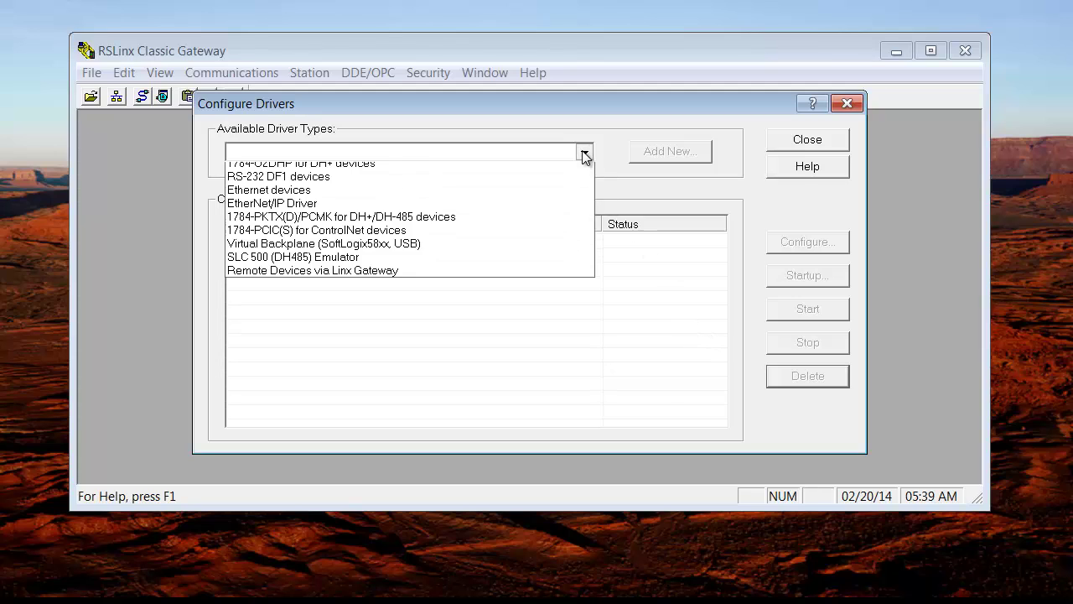
pyautogui.click(538, 179)
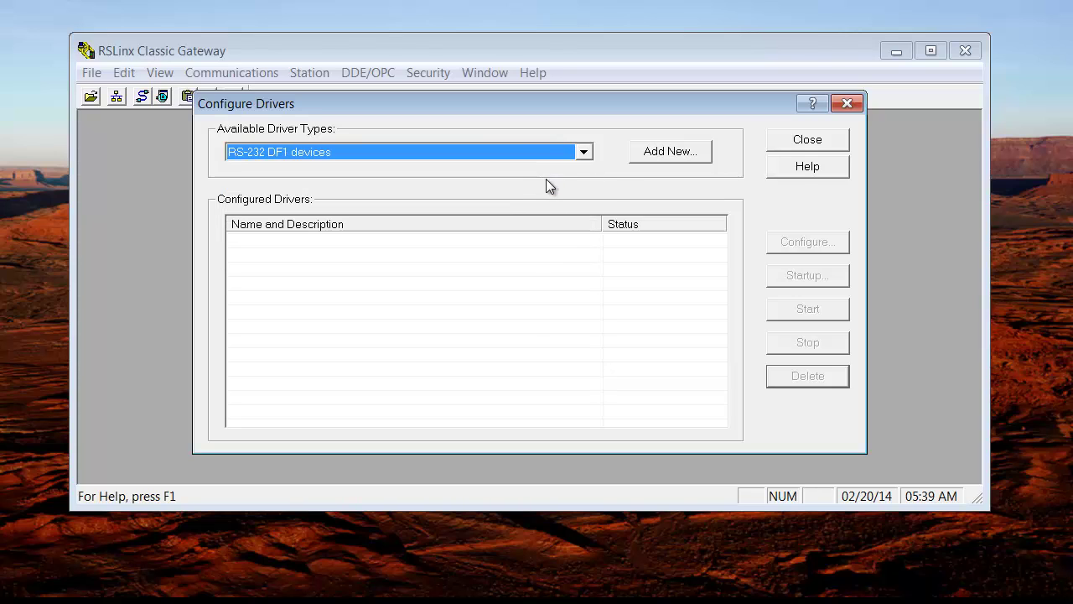
pyautogui.click(677, 159)
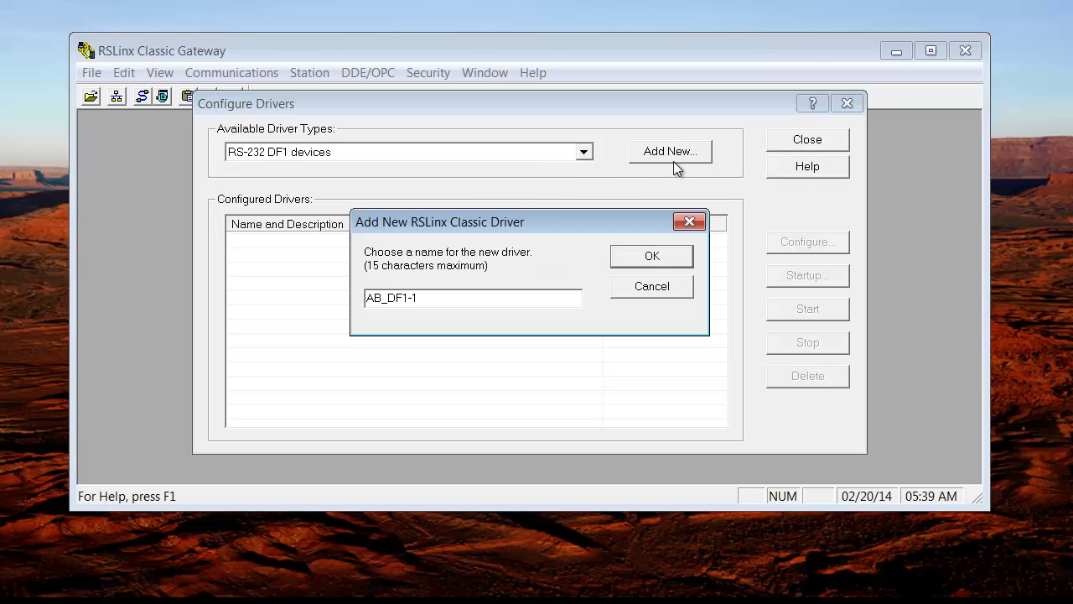
pyautogui.click(658, 256)
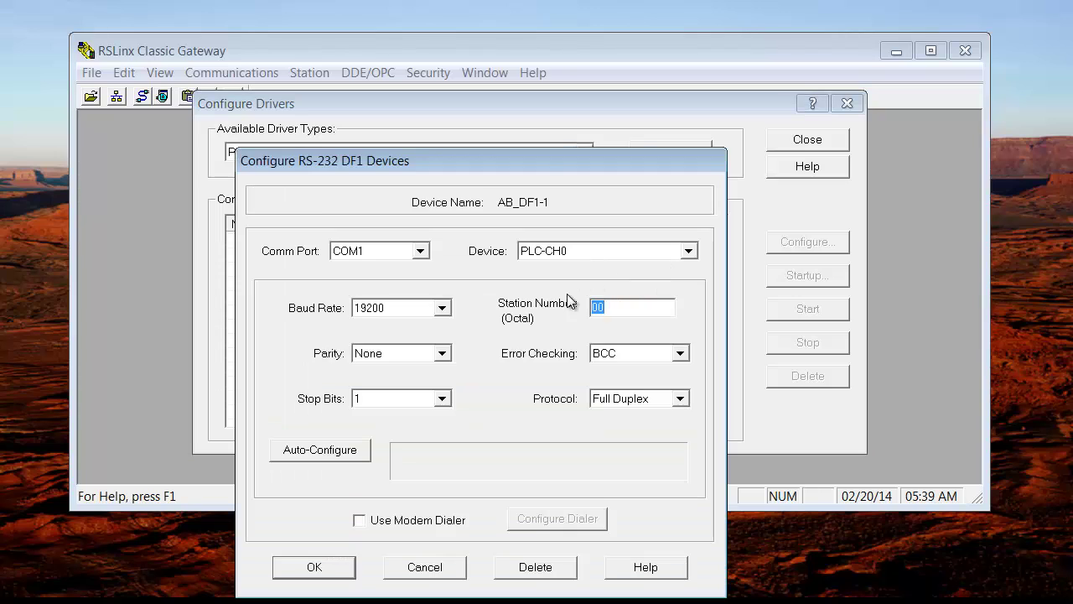
# Auto-configure the new AB_DF1-1 driver on COM4, accept the settings and close the driver configuration
pyautogui.click(421, 251)
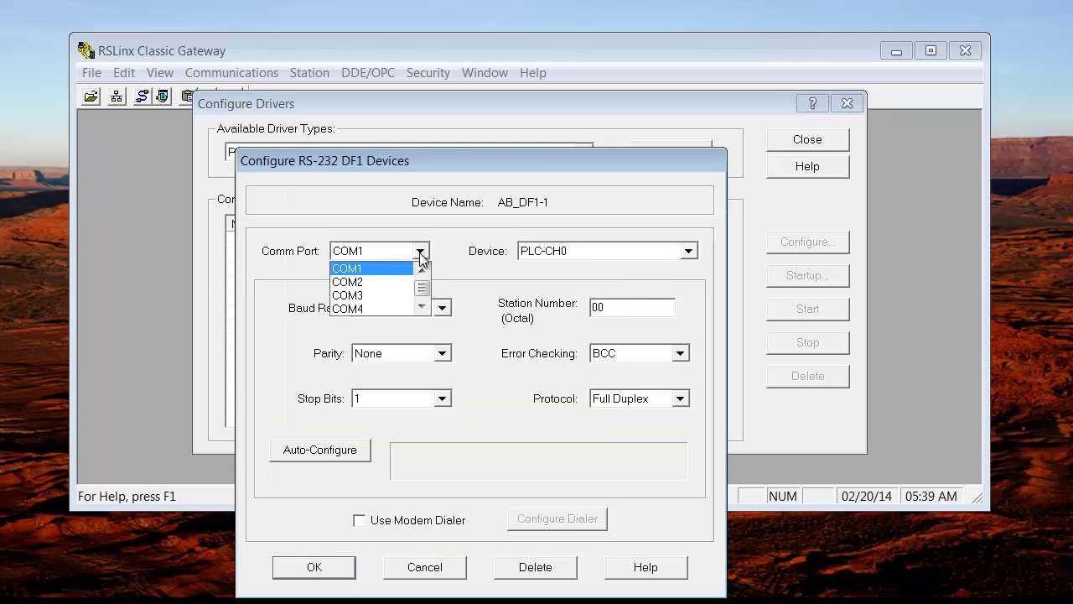
pyautogui.click(399, 309)
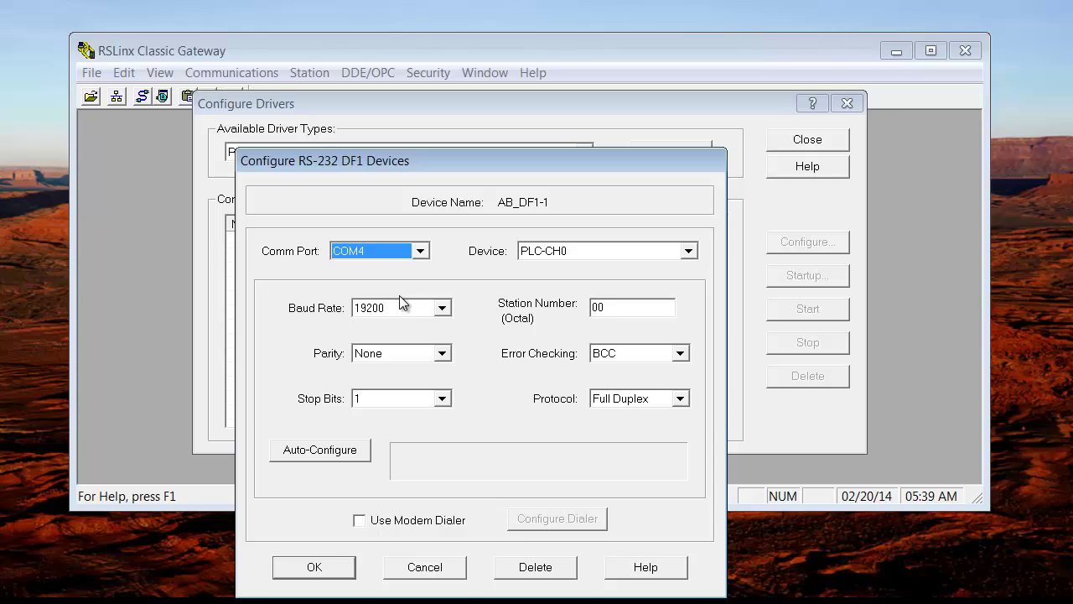
pyautogui.click(338, 450)
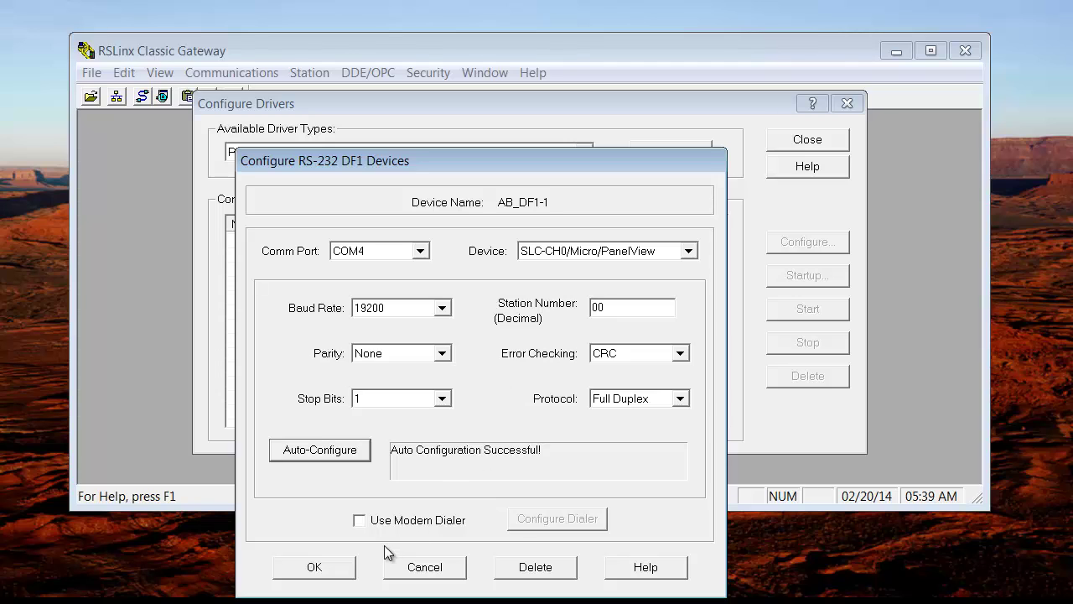
pyautogui.click(327, 575)
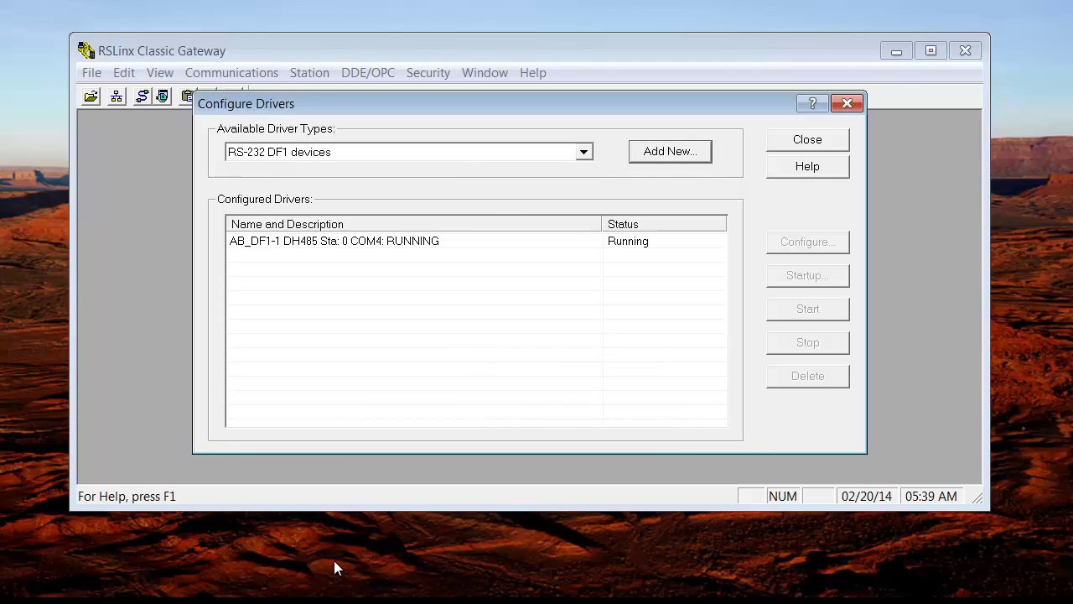
pyautogui.click(805, 141)
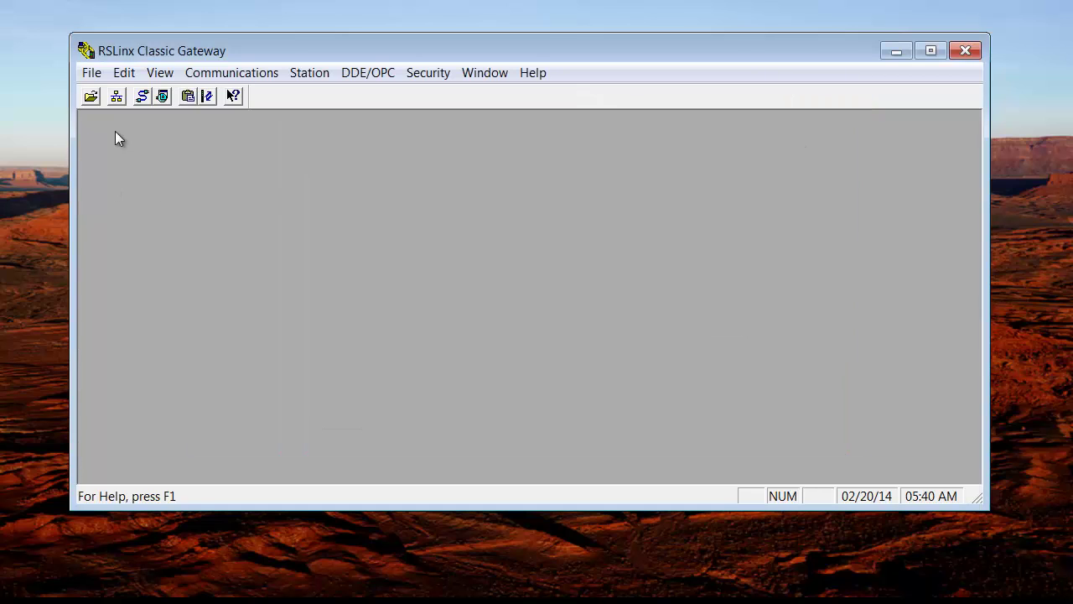
# Browse the AB_DF1-1 network in RSWho to check its connected devices, and reselect the workstation
pyautogui.click(114, 96)
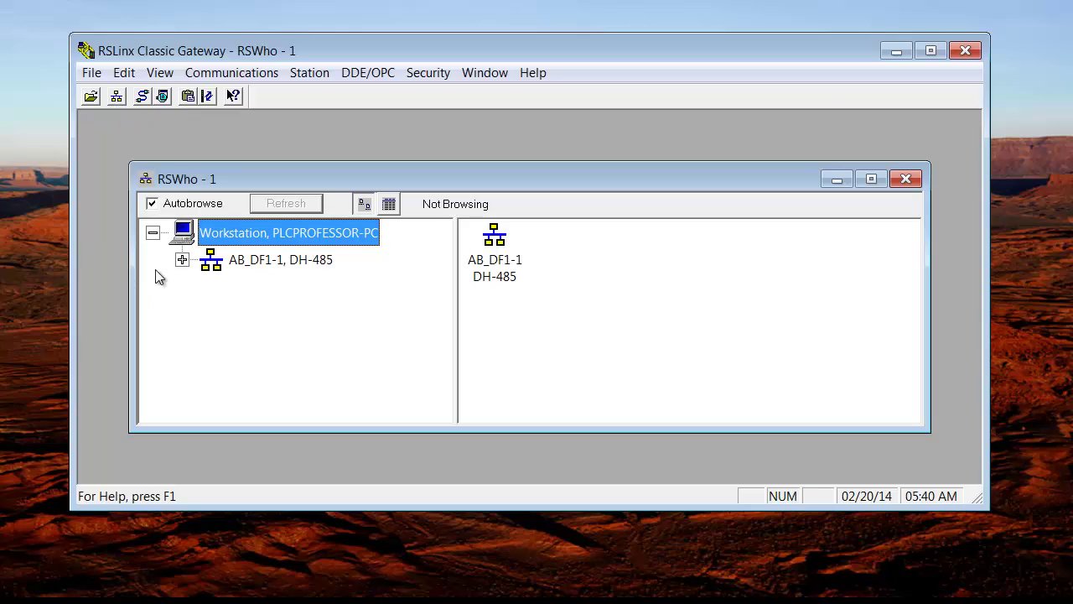
pyautogui.click(183, 259)
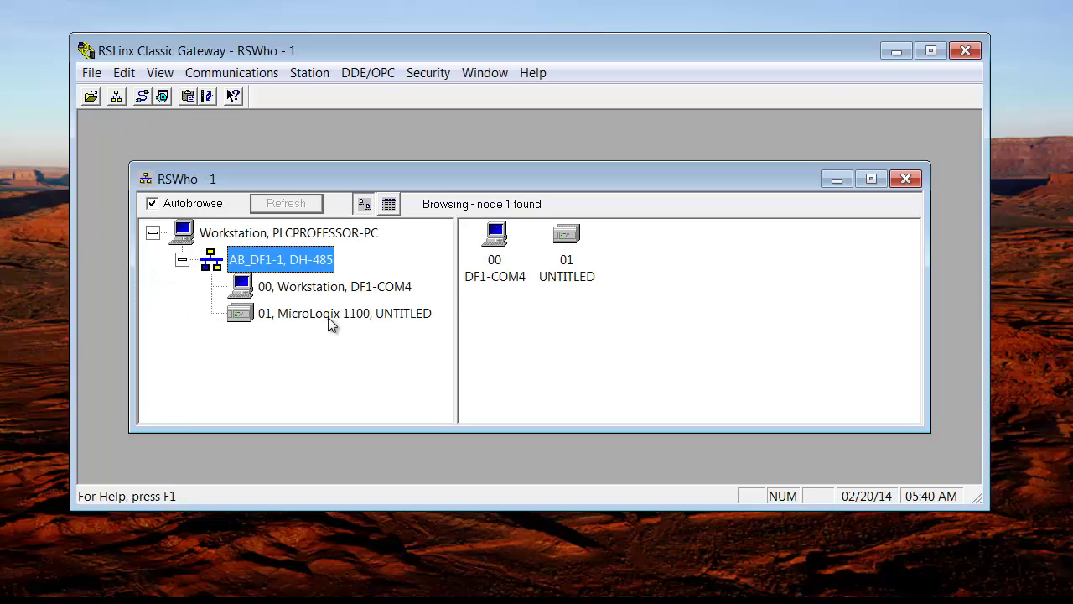
pyautogui.click(300, 232)
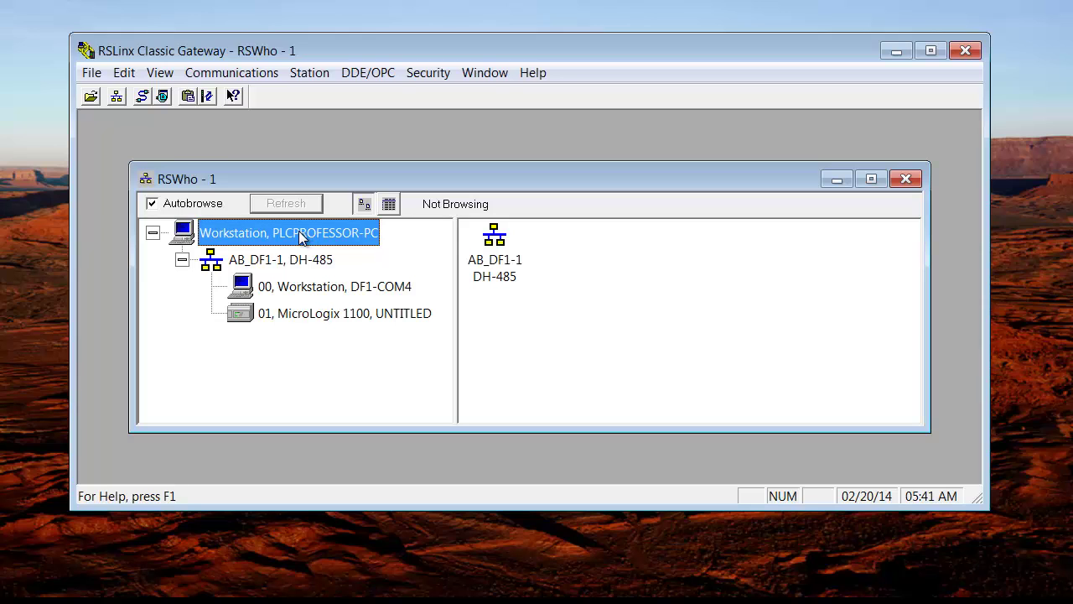
pyautogui.click(142, 97)
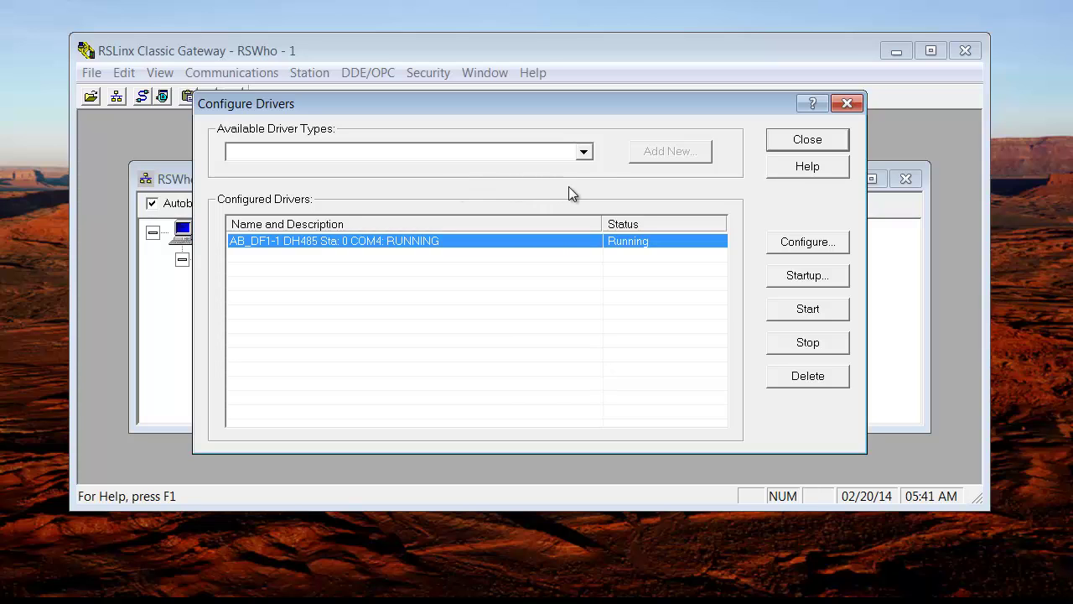
pyautogui.click(583, 153)
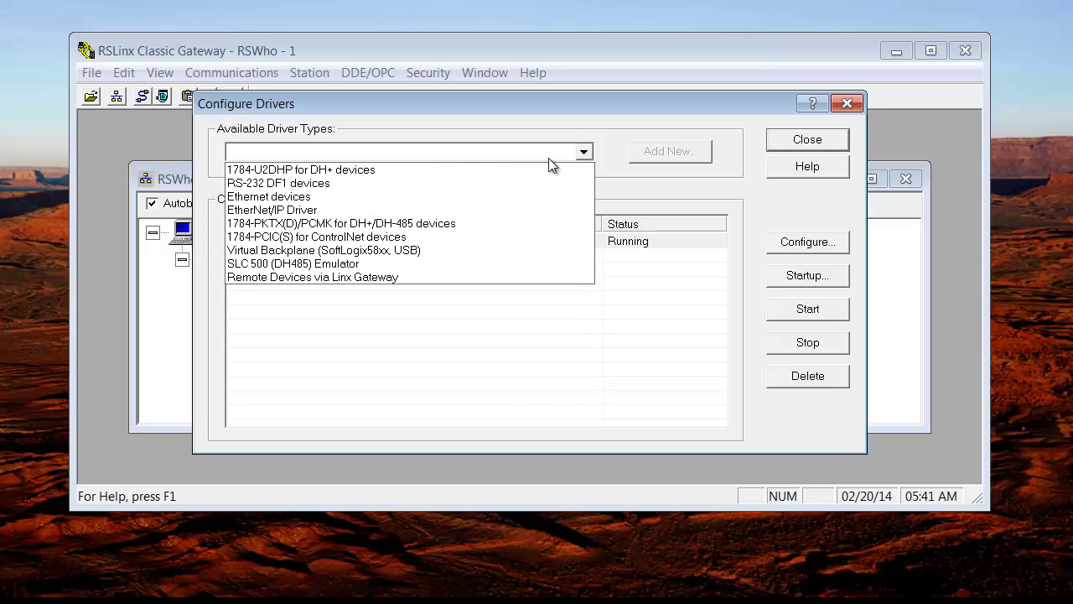
pyautogui.click(479, 194)
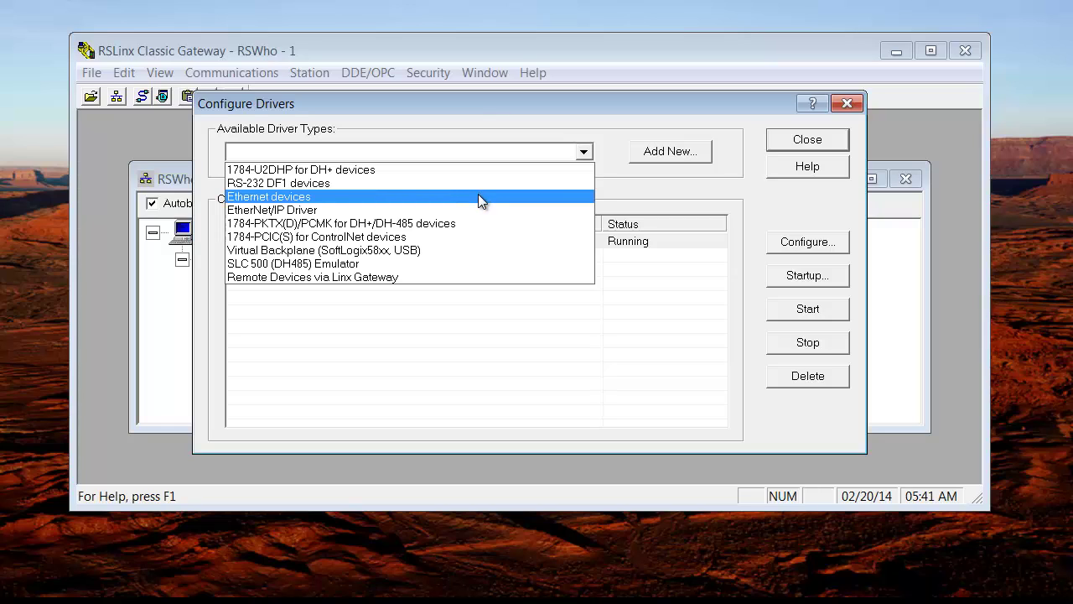
pyautogui.click(669, 154)
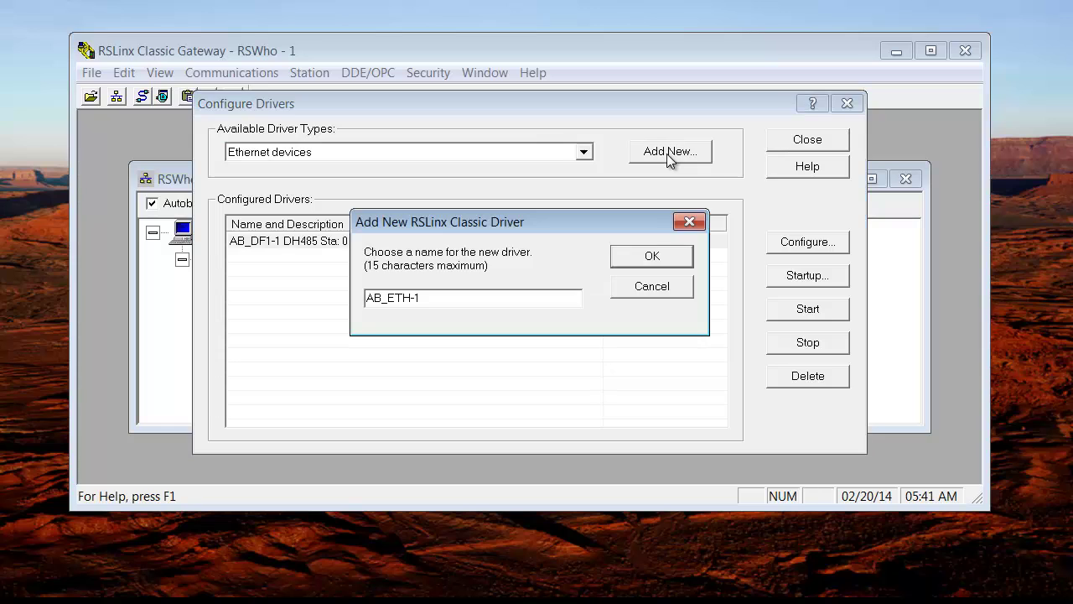
pyautogui.click(645, 259)
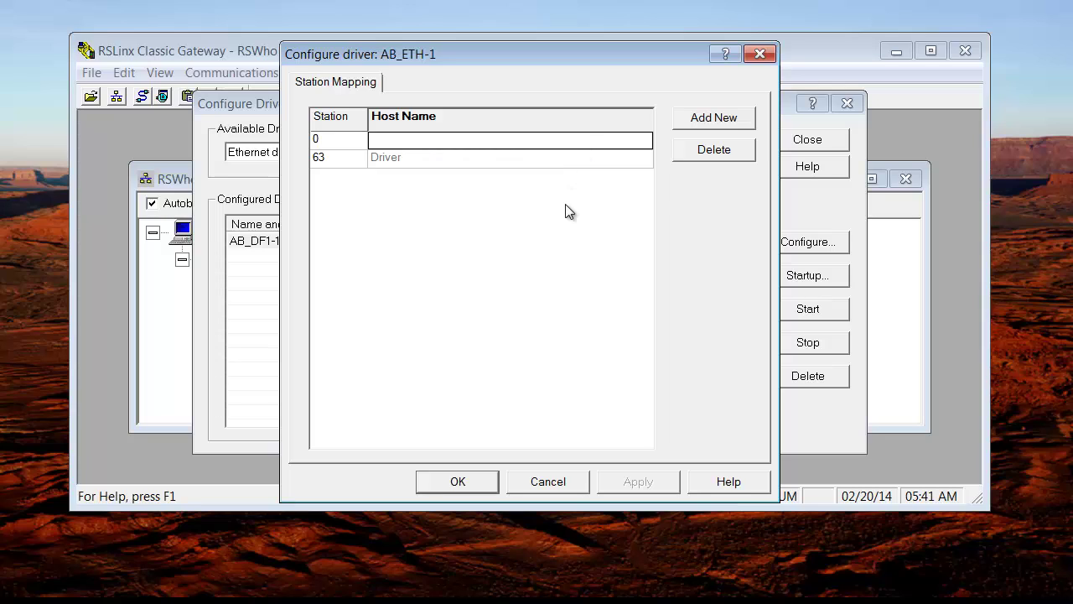
pyautogui.click(567, 480)
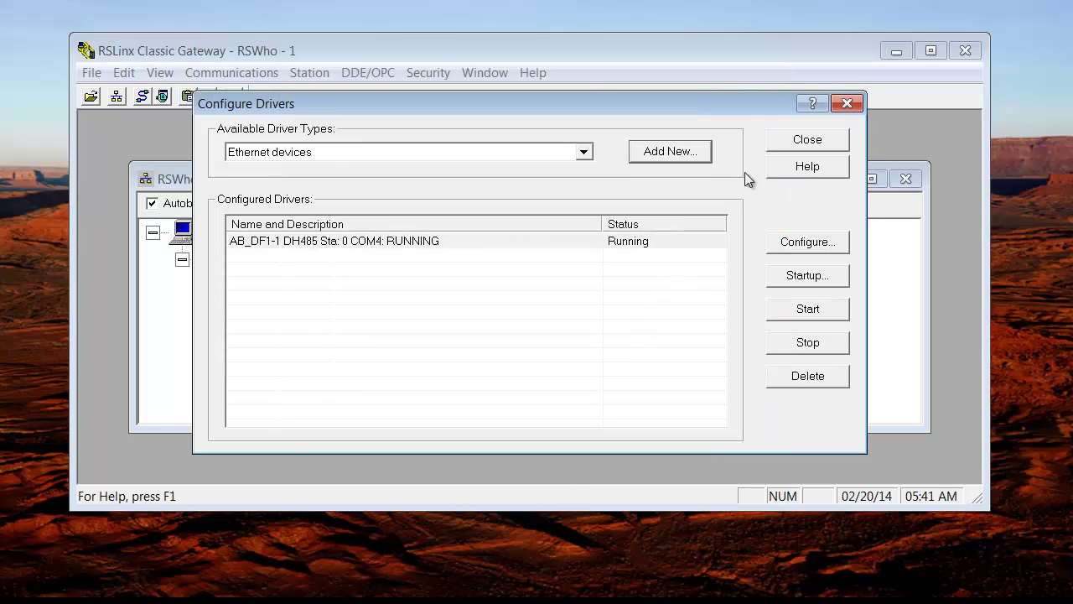
pyautogui.click(788, 147)
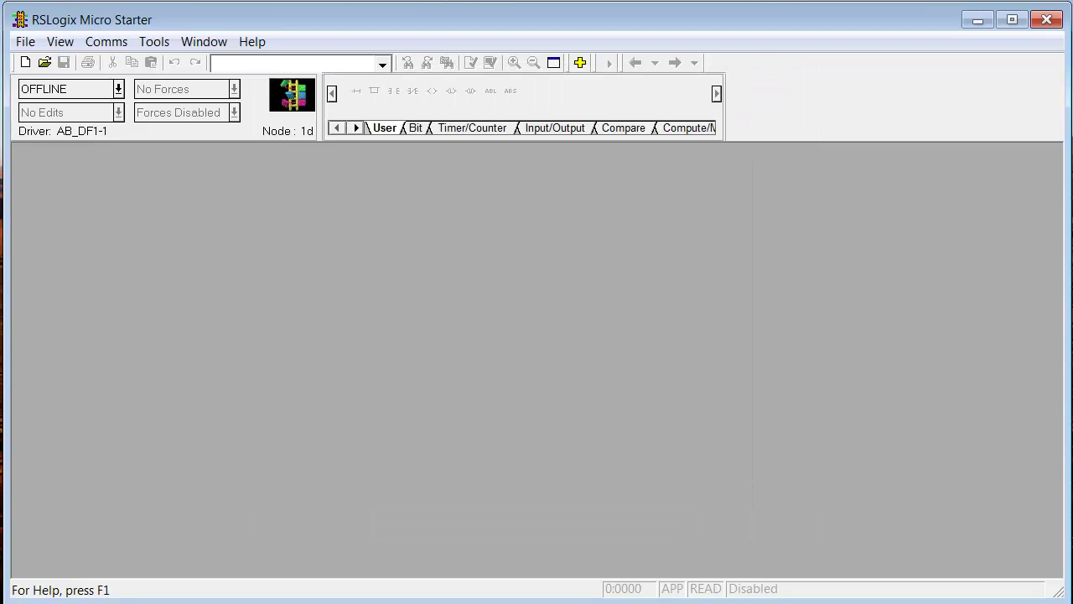
# In RSLogix Micro Starter, upload the program from the MicroLogix 1100 on AB_DF1-1 into a new file and go online
pyautogui.click(121, 43)
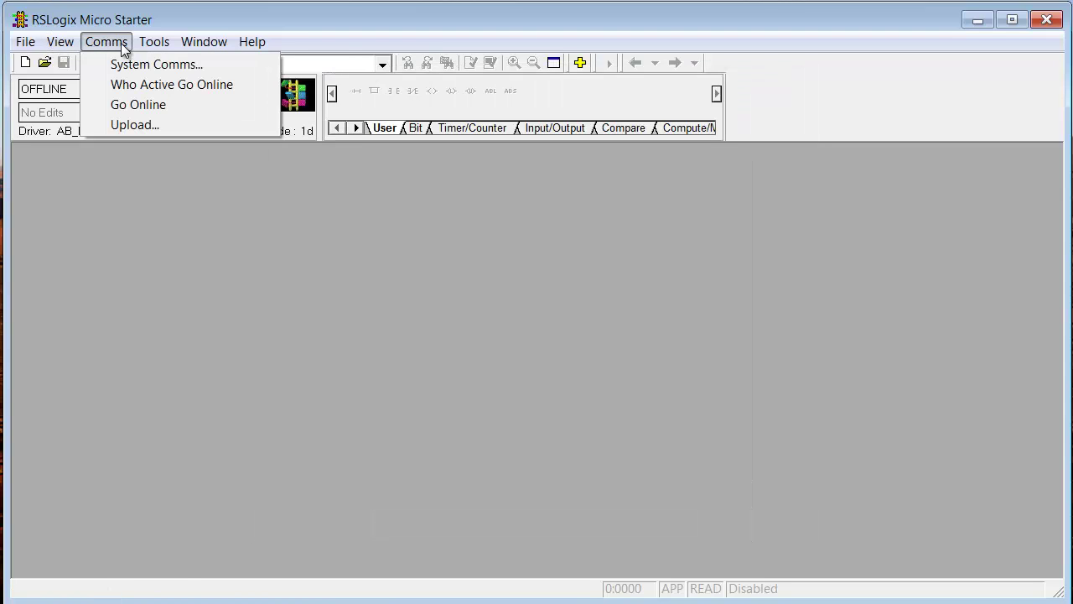
pyautogui.moveTo(140, 46)
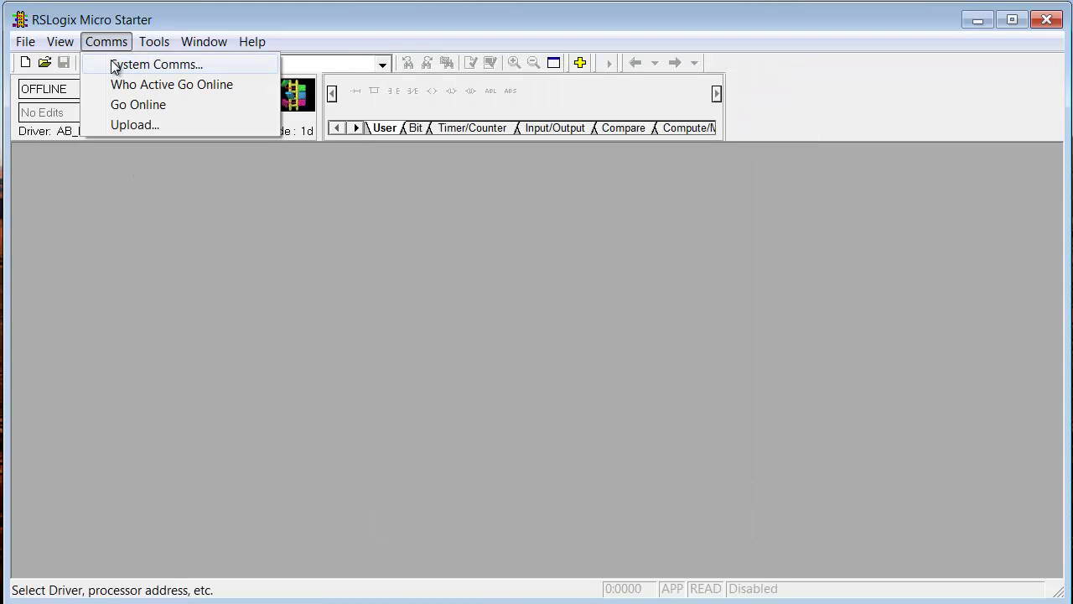
pyautogui.click(113, 66)
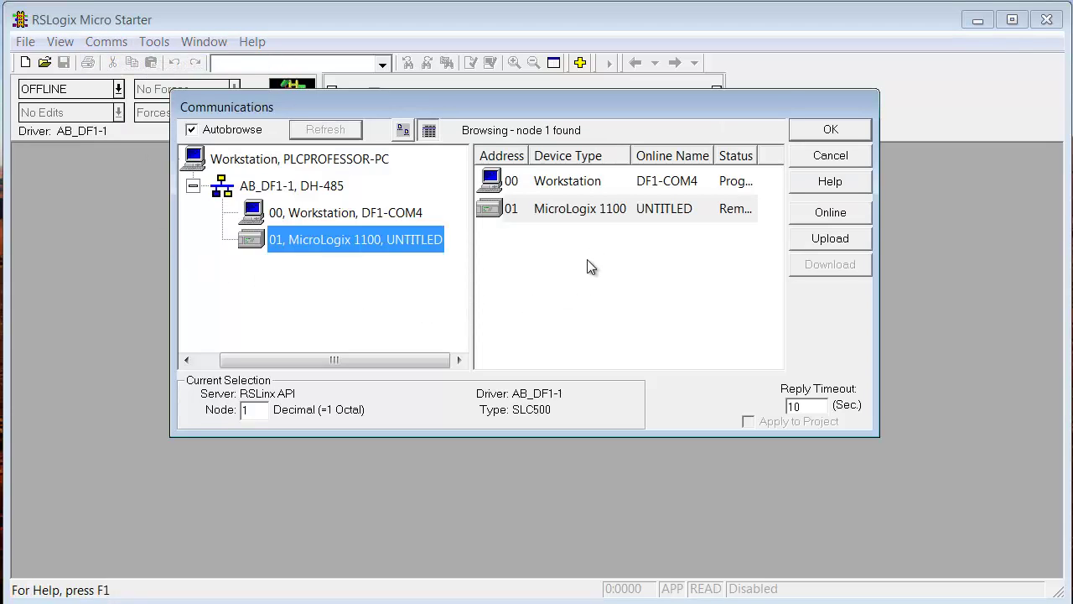
pyautogui.click(833, 240)
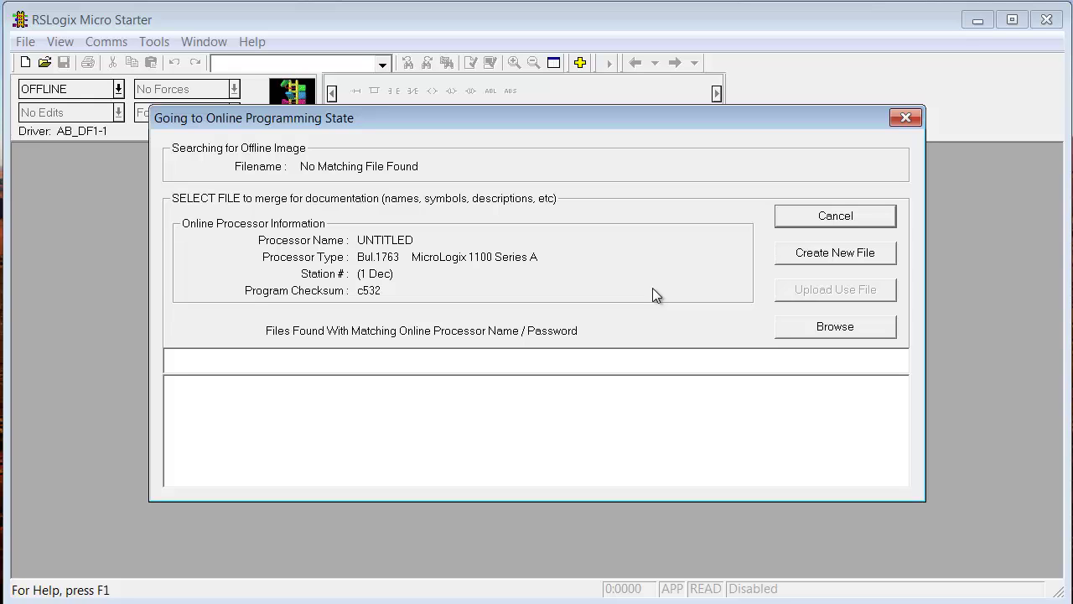
pyautogui.click(843, 257)
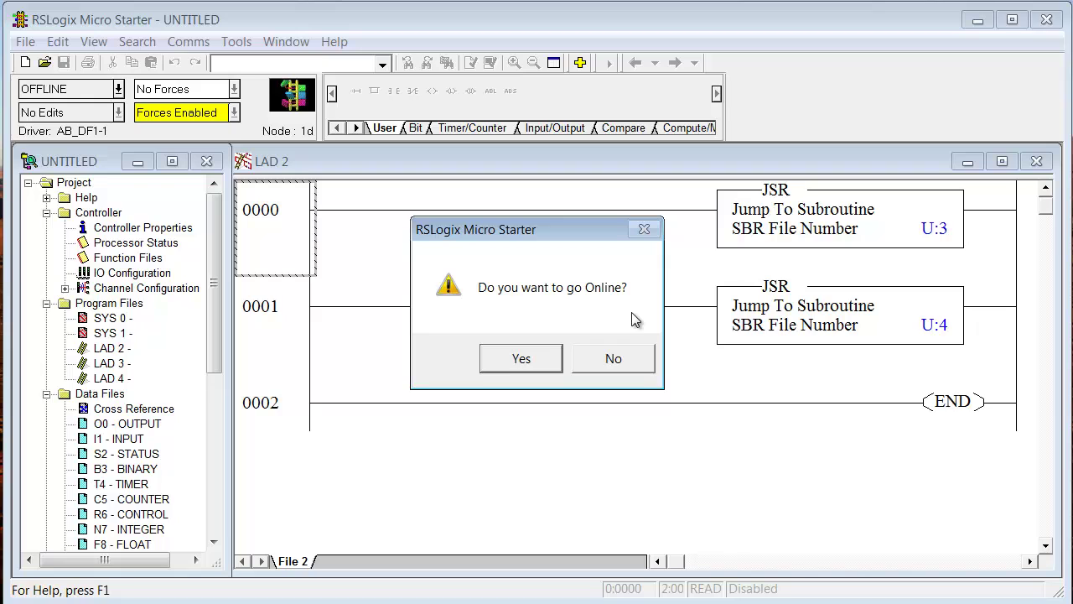
pyautogui.click(548, 352)
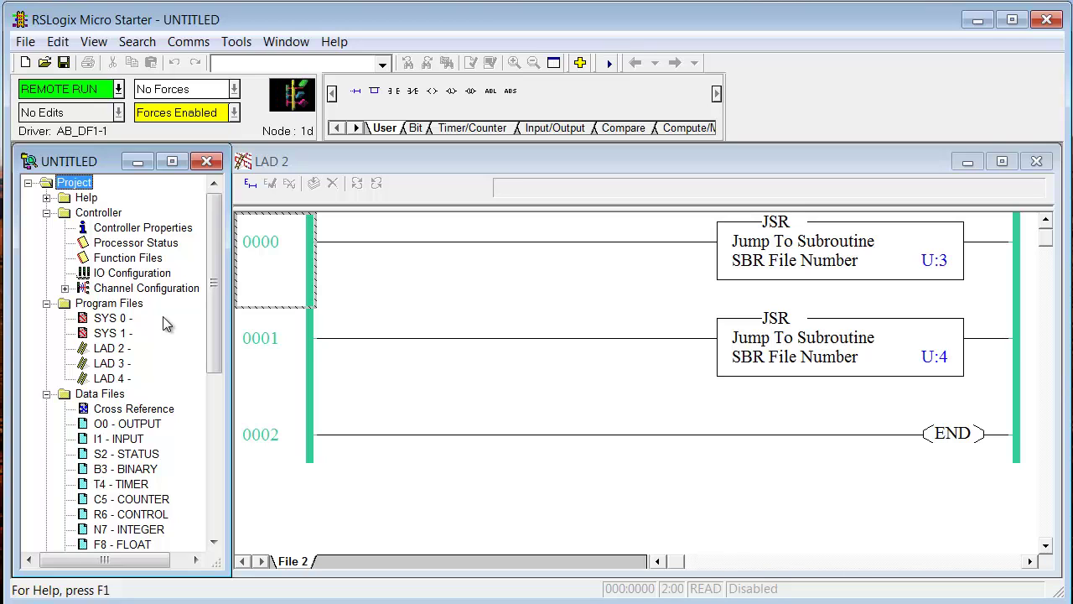
# In the controller's channel configuration, disable BOOTP for Ethernet channel 1 and set its IP address to 100.100.100.100
pyautogui.doubleClick(116, 289)
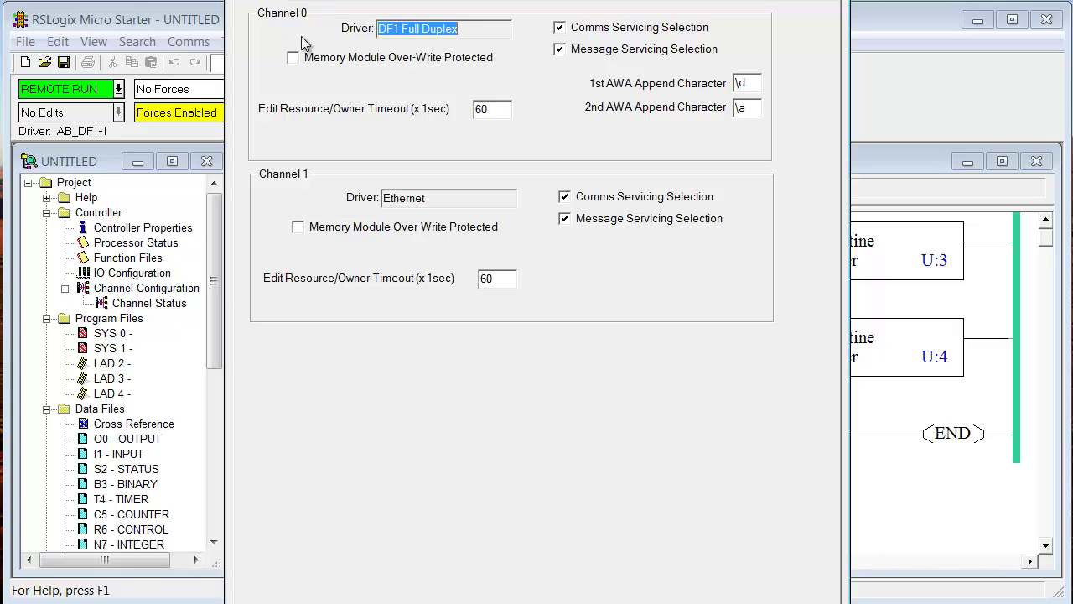
pyautogui.click(324, 3)
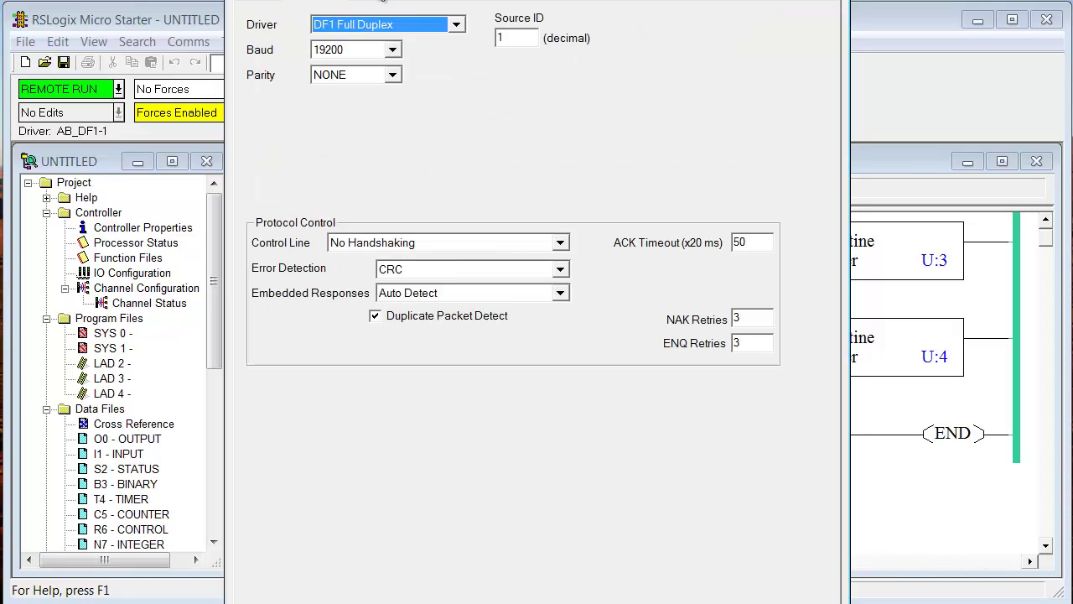
pyautogui.click(378, 2)
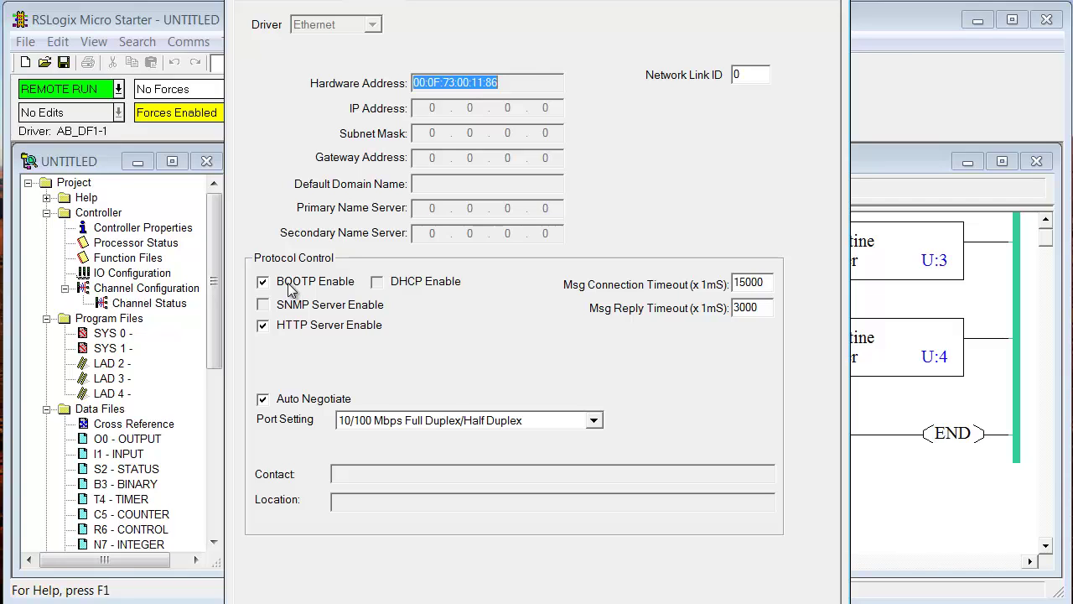
pyautogui.click(265, 285)
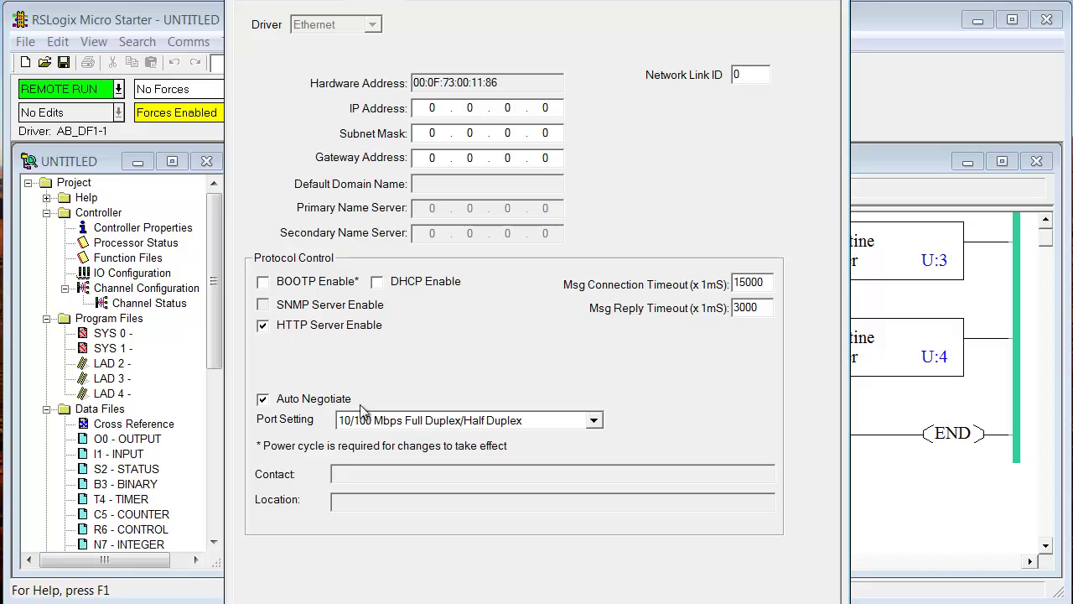
pyautogui.click(449, 111)
pyautogui.write('100.100.100.100')
# Set the channel 1 subnet mask to 255.255.255.0 and apply the channel configuration to the online processor
pyautogui.click(434, 133)
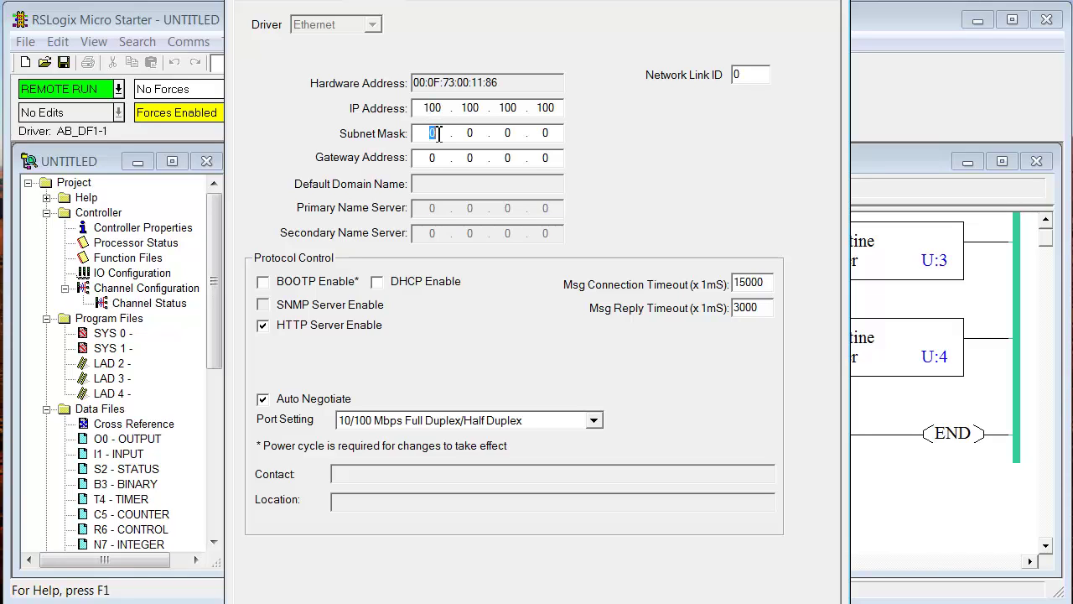
pyautogui.write('25')
pyautogui.write('5.255.255.')
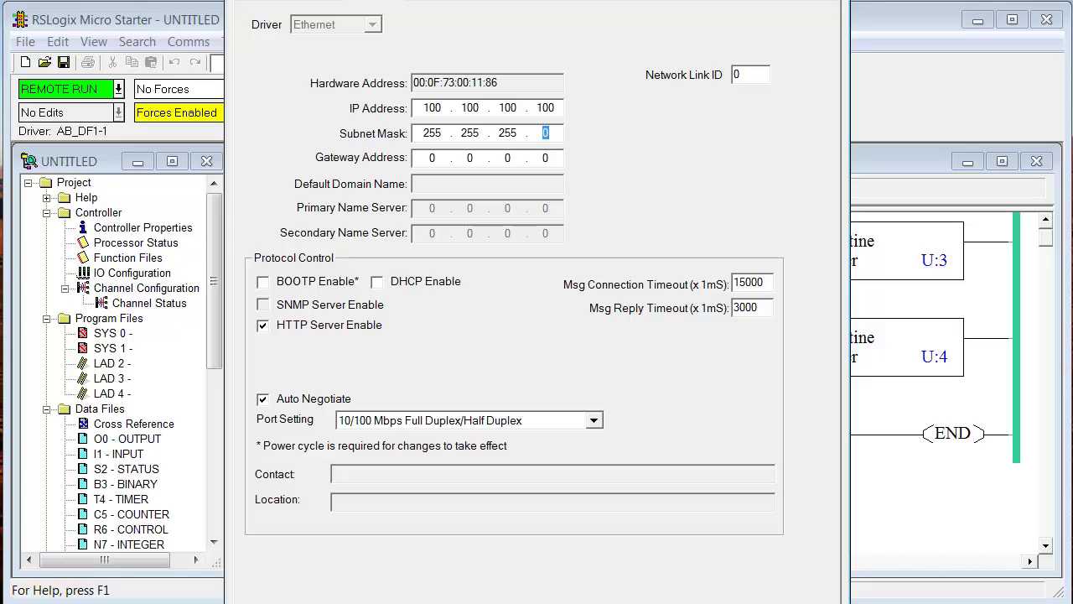
pyautogui.press('Return')
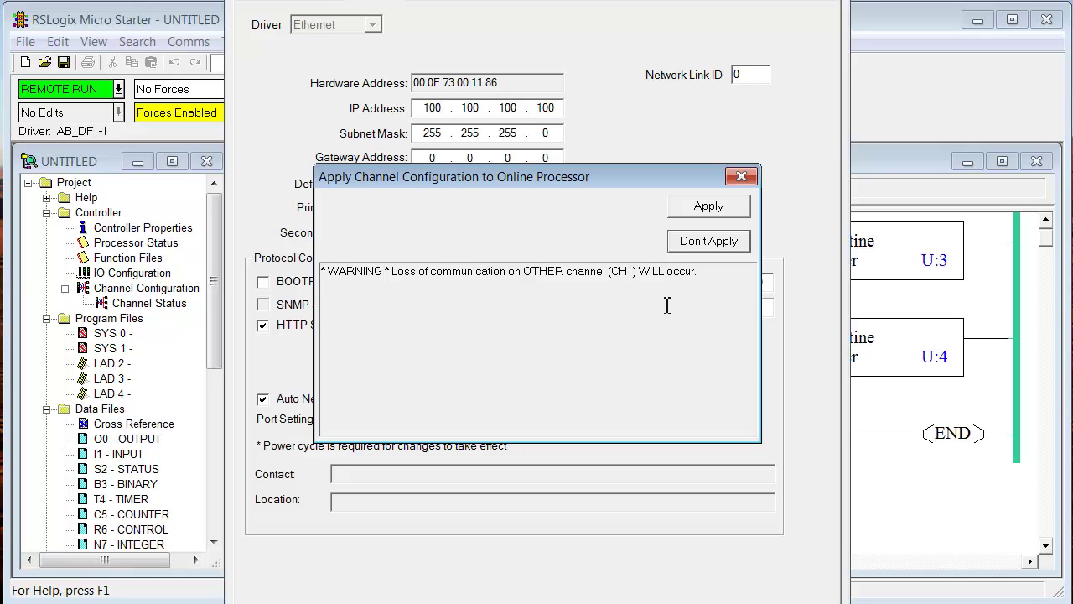
pyautogui.click(718, 212)
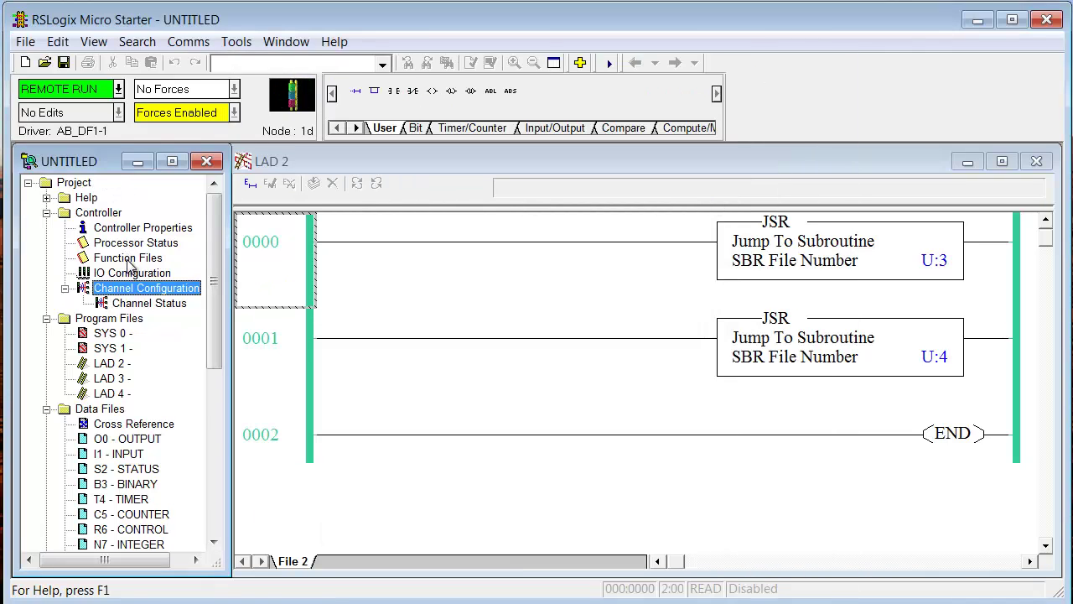
# Reopen the channel configuration to check the channel 1 IP address, subnet mask and BOOTP setting, and close it
pyautogui.doubleClick(130, 289)
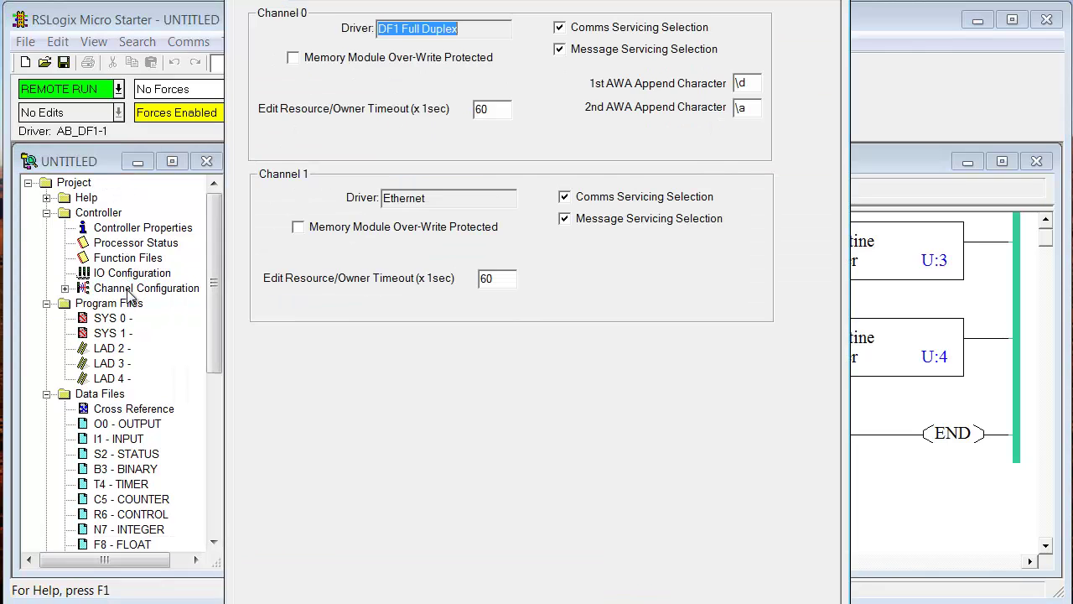
pyautogui.click(389, 5)
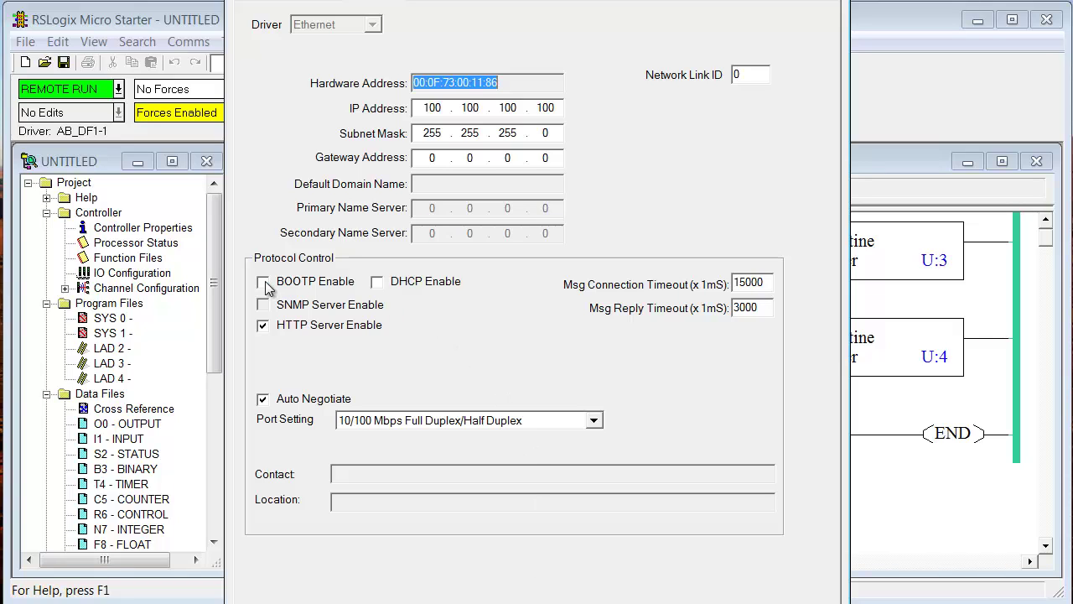
pyautogui.click(552, 603)
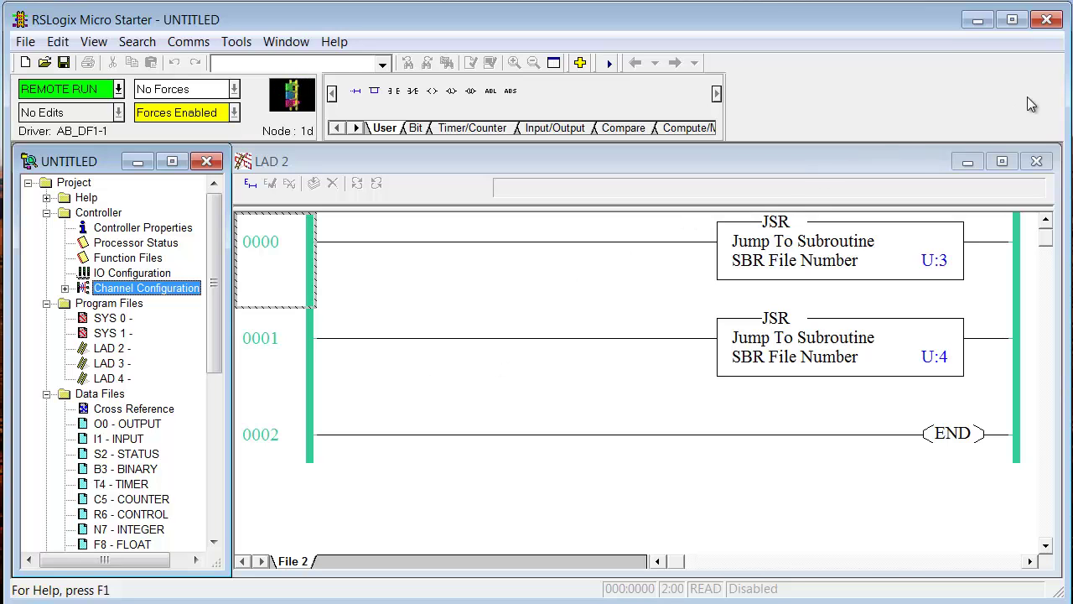
# Exit RSLogix Micro Starter without saving the changes to the UNTITLED project
pyautogui.click(1047, 19)
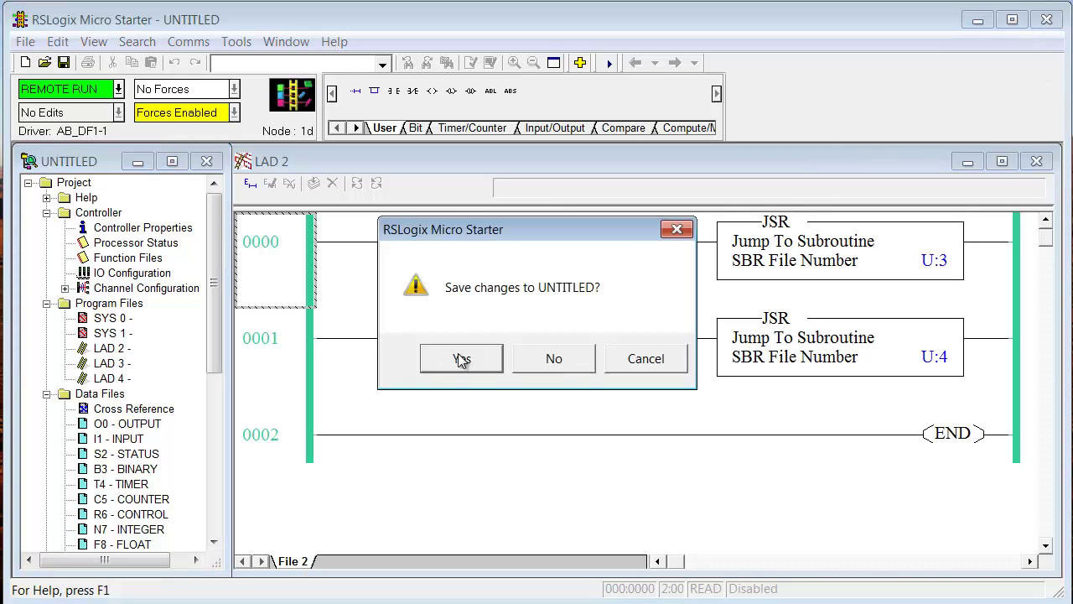
pyautogui.click(553, 358)
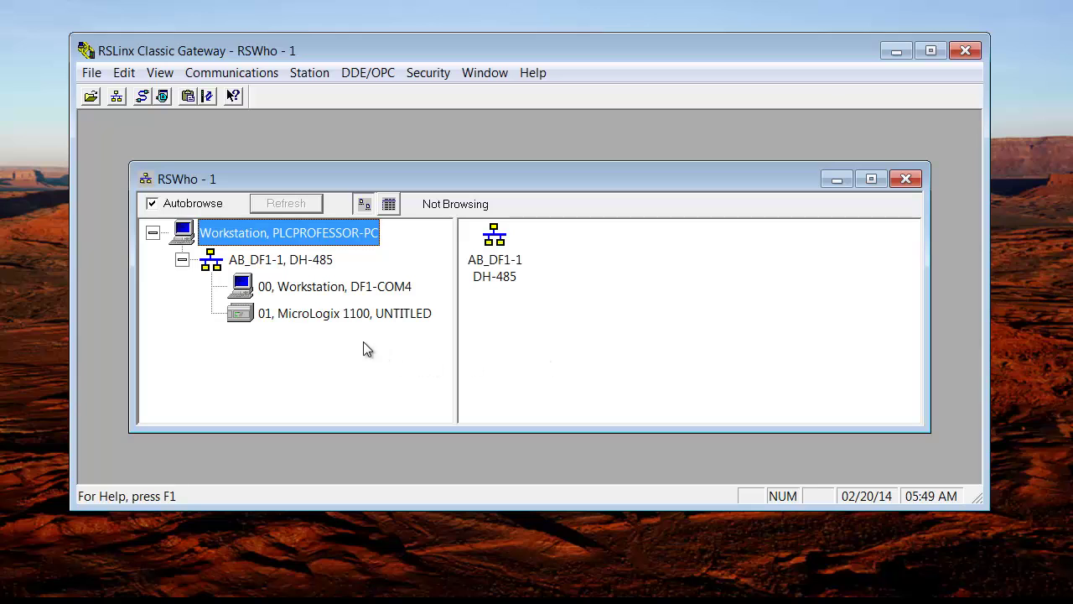
pyautogui.click(143, 96)
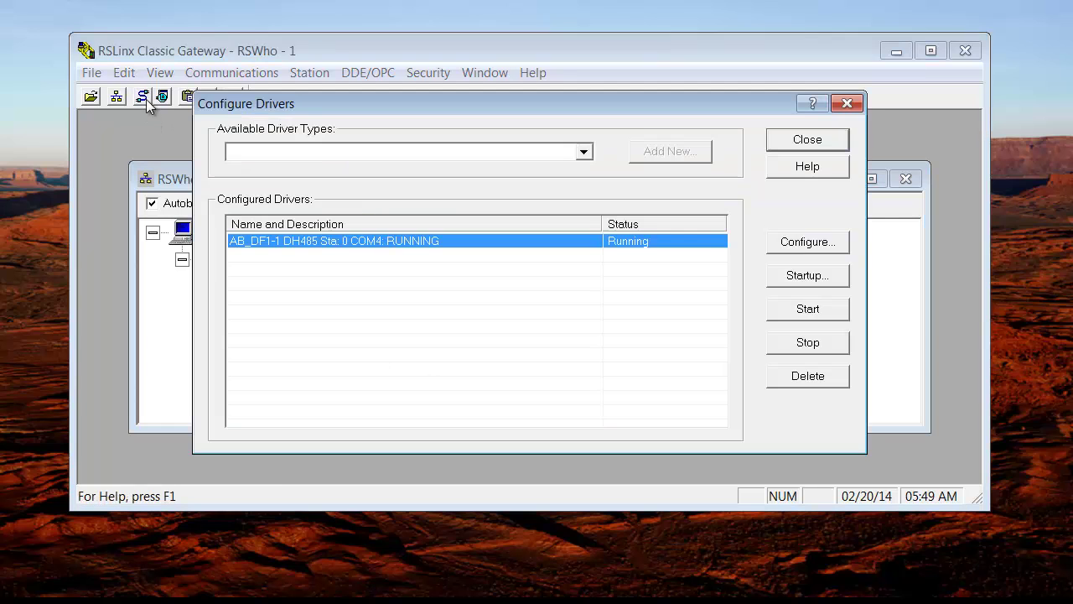
pyautogui.click(582, 151)
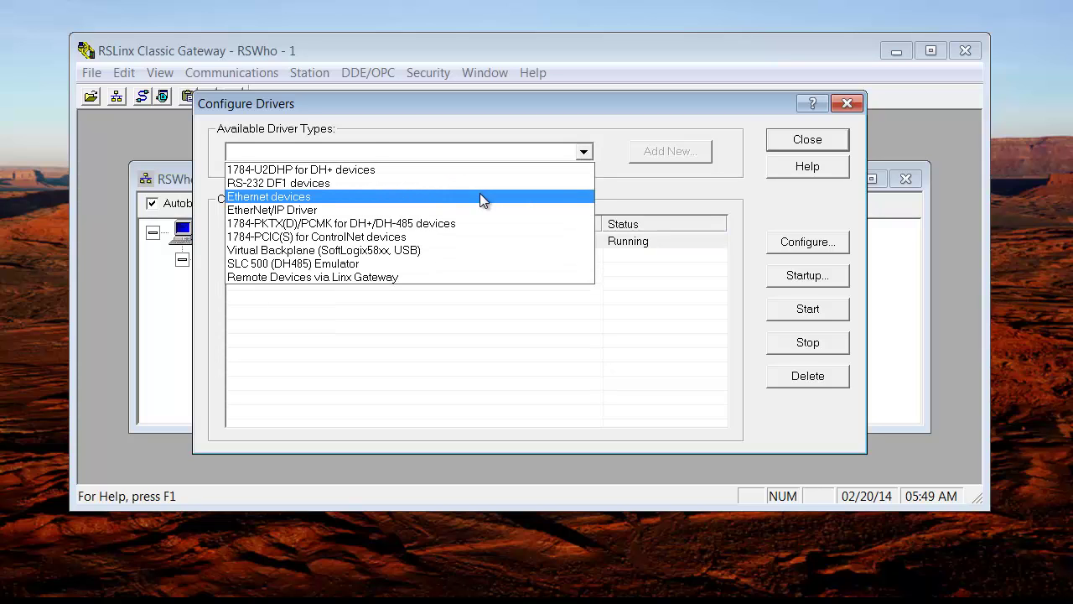
pyautogui.click(810, 151)
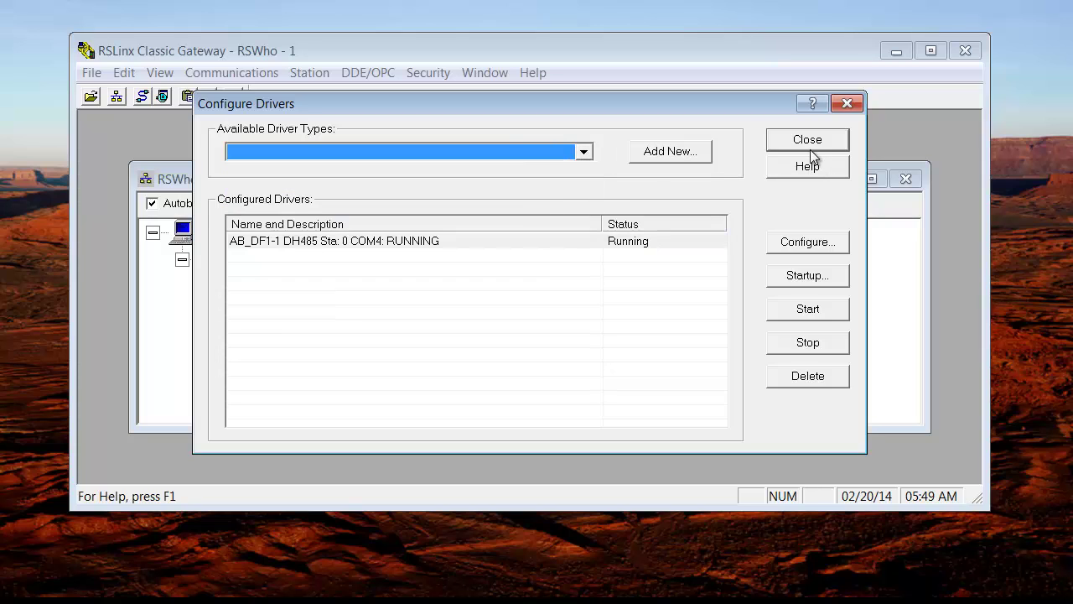
pyautogui.click(810, 149)
# Close the RSWho window and add an Ethernet devices driver named AB_ETH-1 to the configured drivers
pyautogui.click(905, 178)
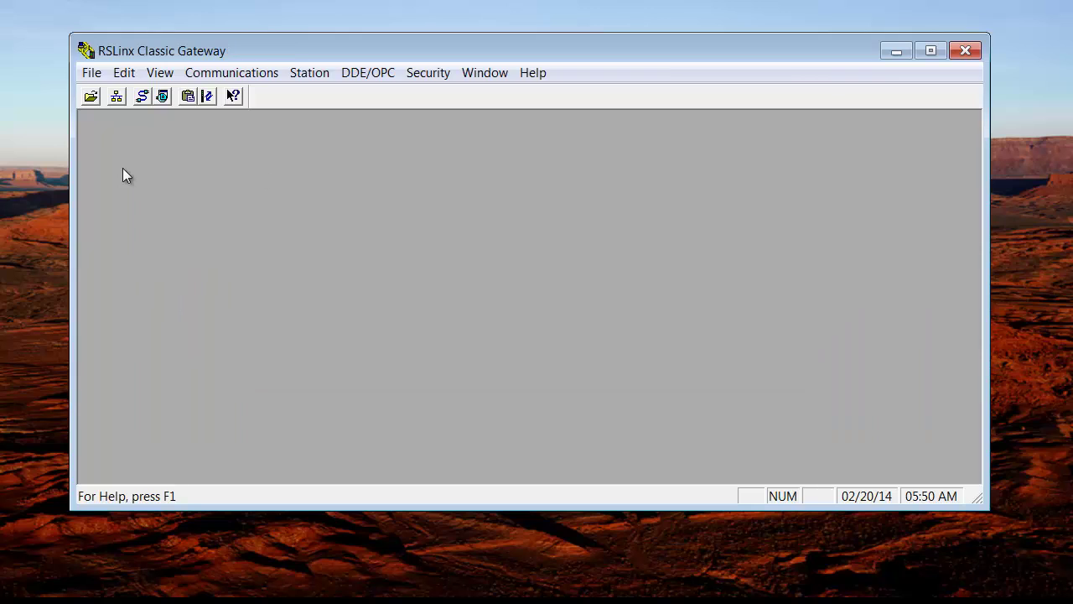
pyautogui.click(143, 97)
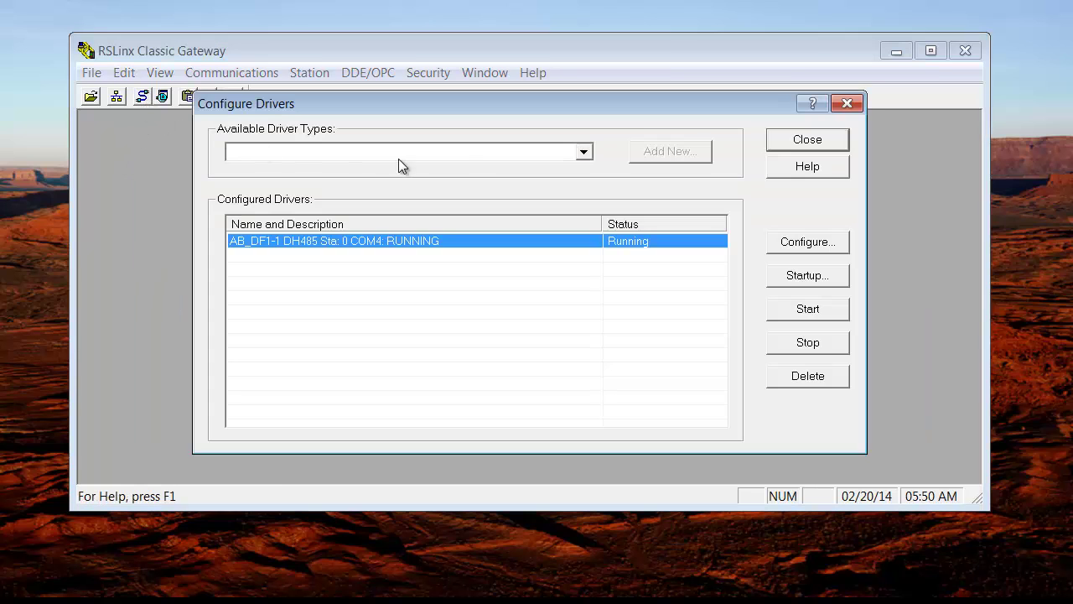
pyautogui.click(583, 152)
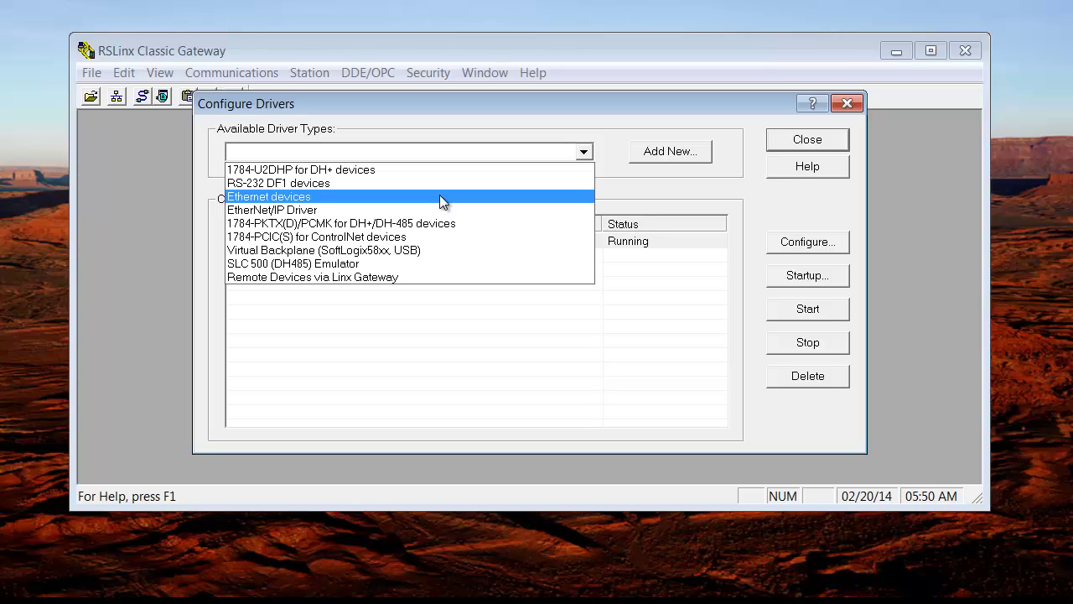
pyautogui.click(439, 195)
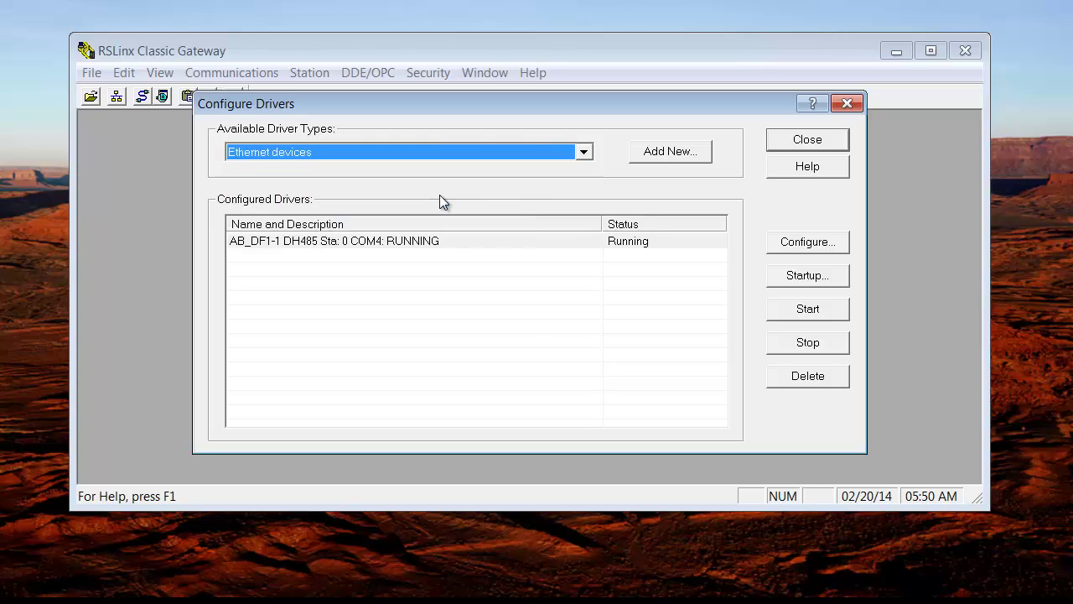
pyautogui.click(651, 157)
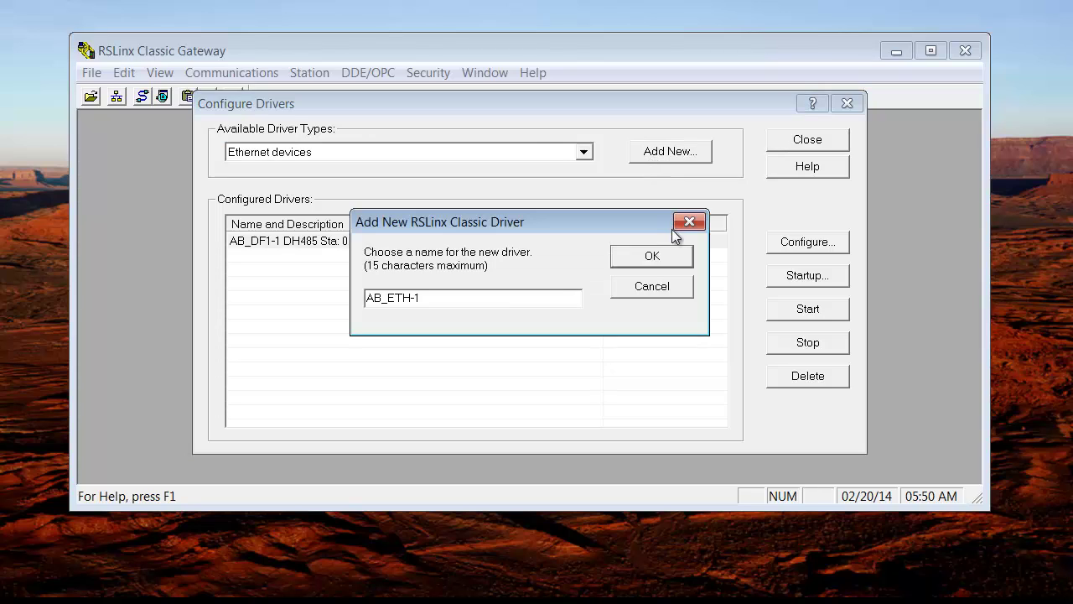
pyautogui.click(653, 256)
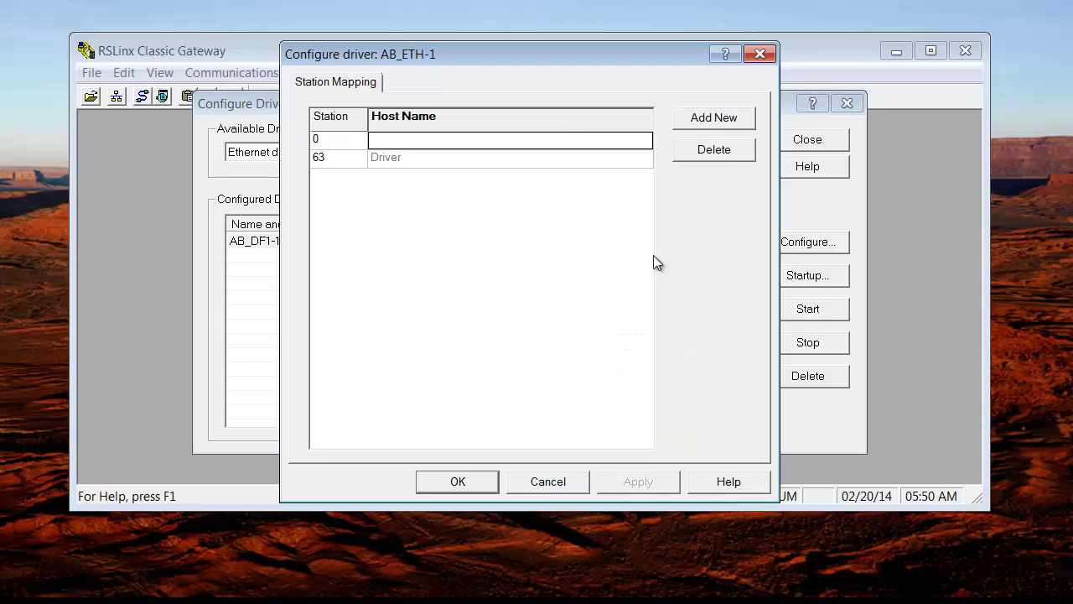
# Map AB_ETH-1 station 0 to 100.100.100.99 and station 1 to 100.100.100.100, apply the mapping and close the driver configuration
pyautogui.click(382, 140)
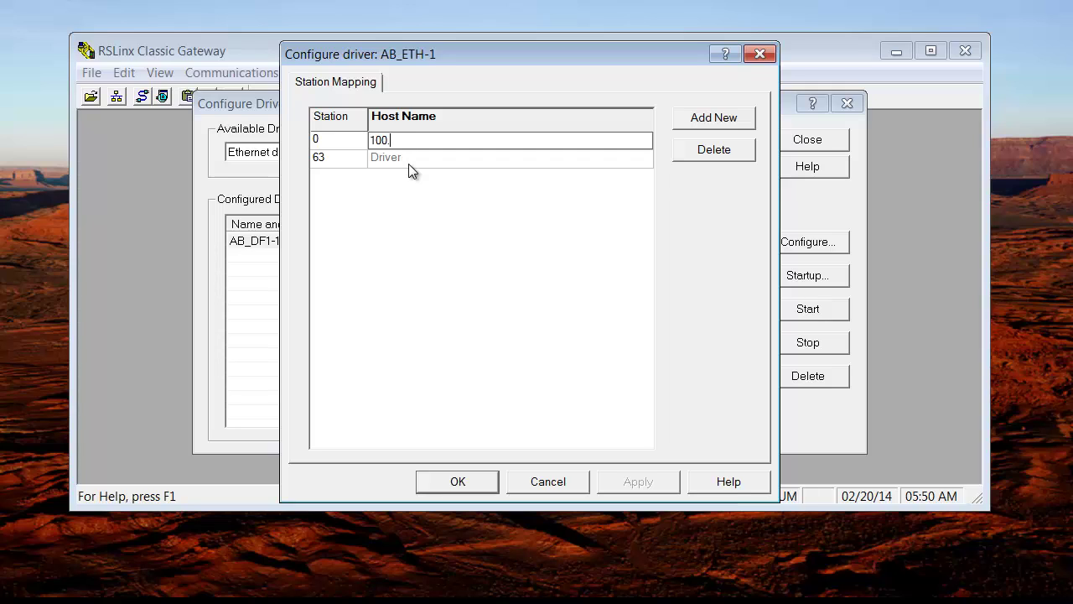
pyautogui.write('100.100.99')
pyautogui.click(713, 123)
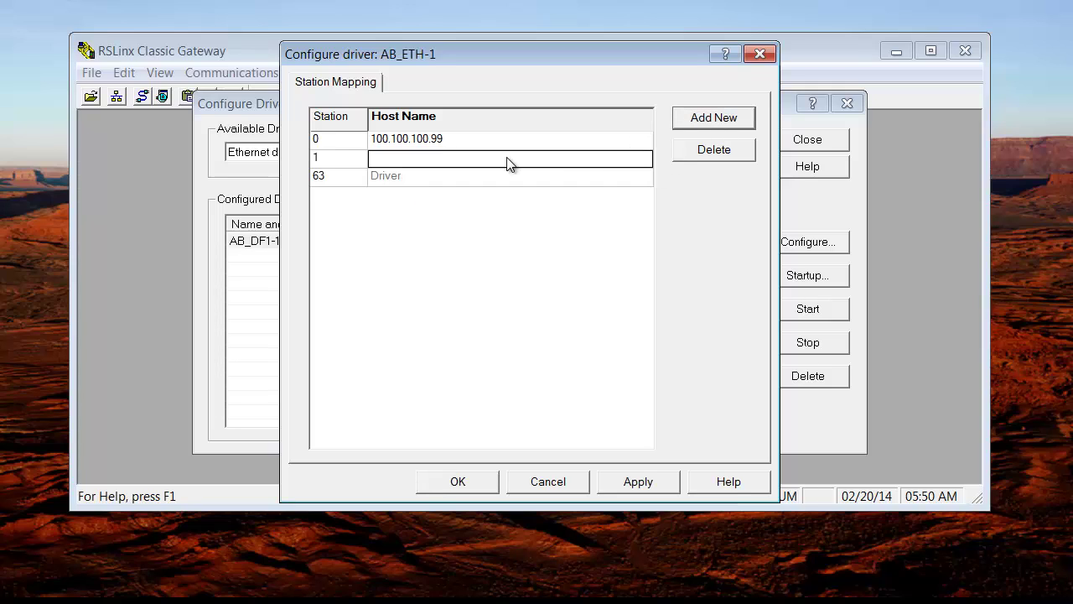
pyautogui.write('100.1')
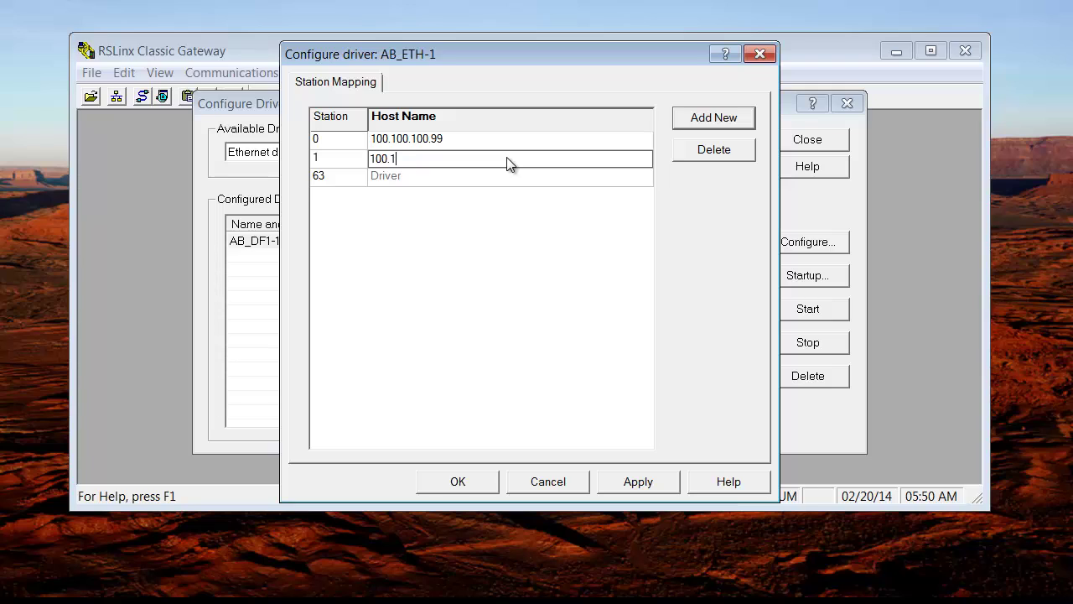
pyautogui.write('00.100.100')
pyautogui.click(637, 479)
pyautogui.click(481, 480)
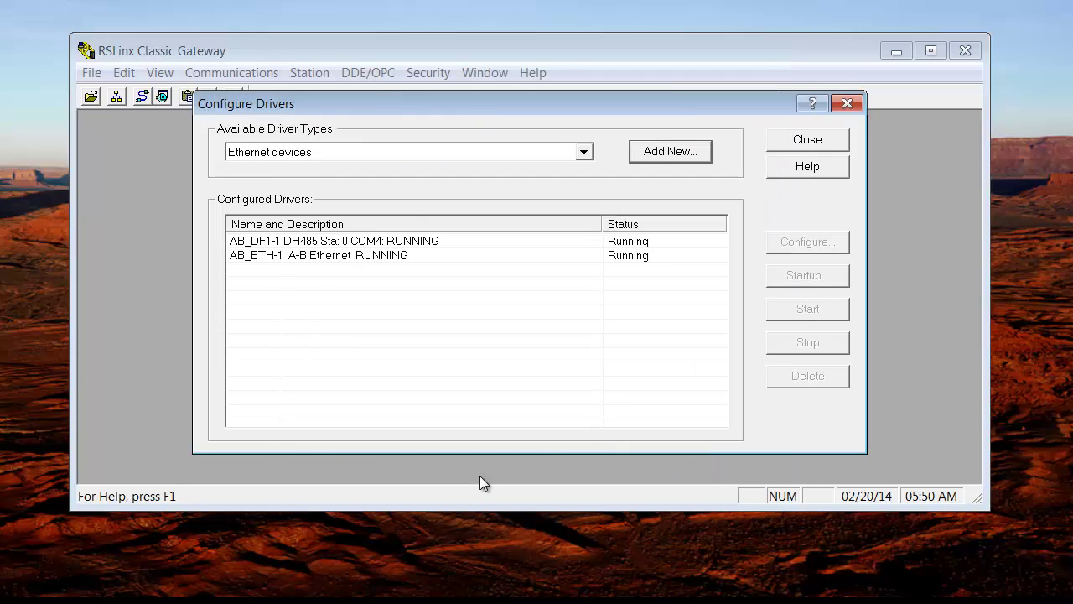
pyautogui.click(818, 143)
# Browse the AB_DF1-1 DH-485 network in RSWho, and shrink and move its window to make room for another
pyautogui.click(116, 96)
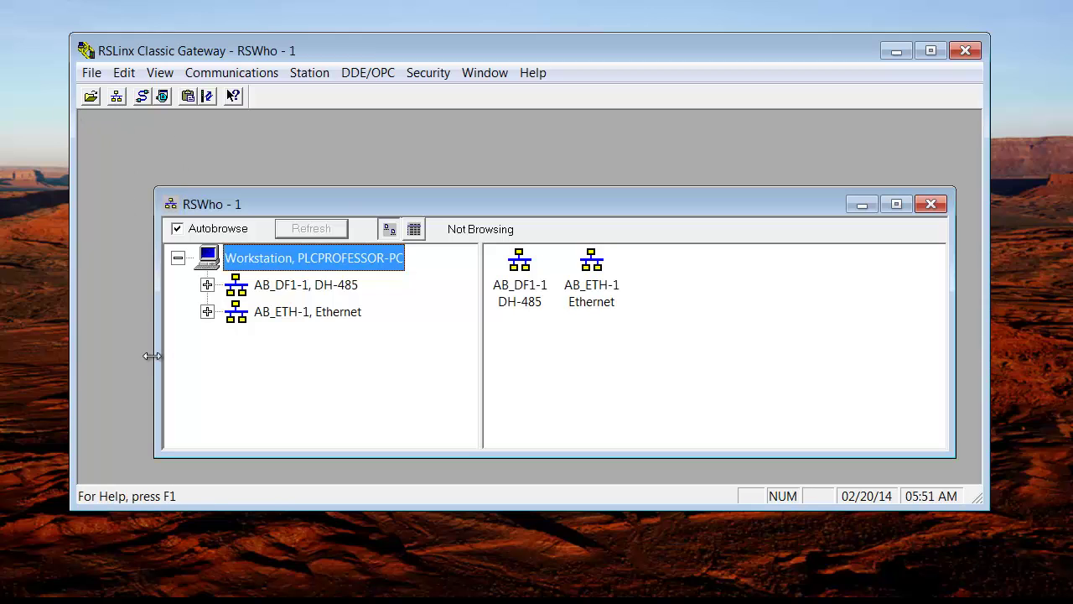
pyautogui.click(207, 285)
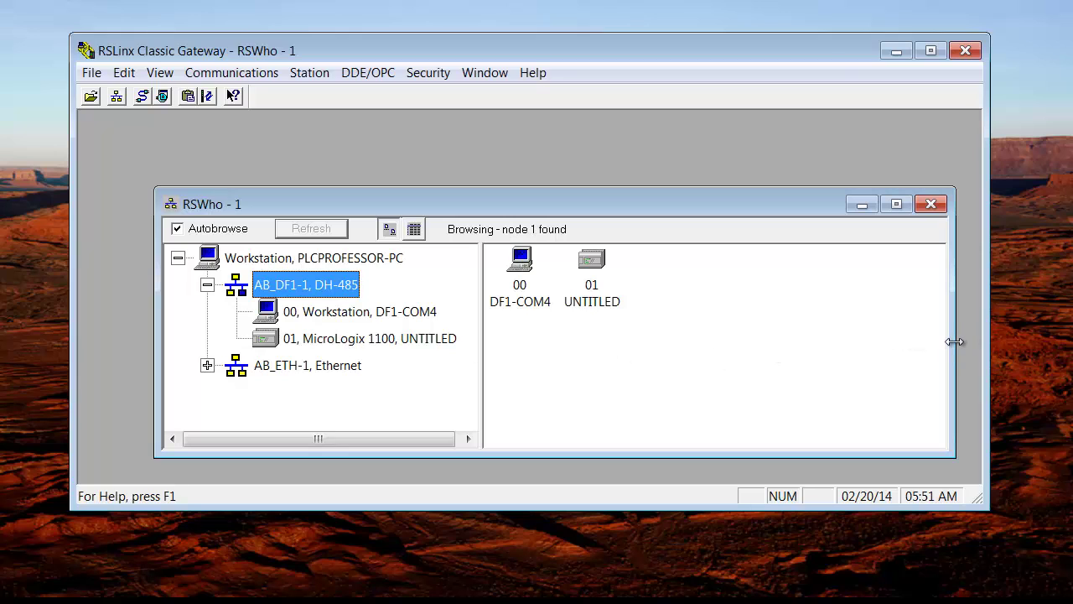
pyautogui.moveTo(956, 338); pyautogui.dragTo(673, 339)
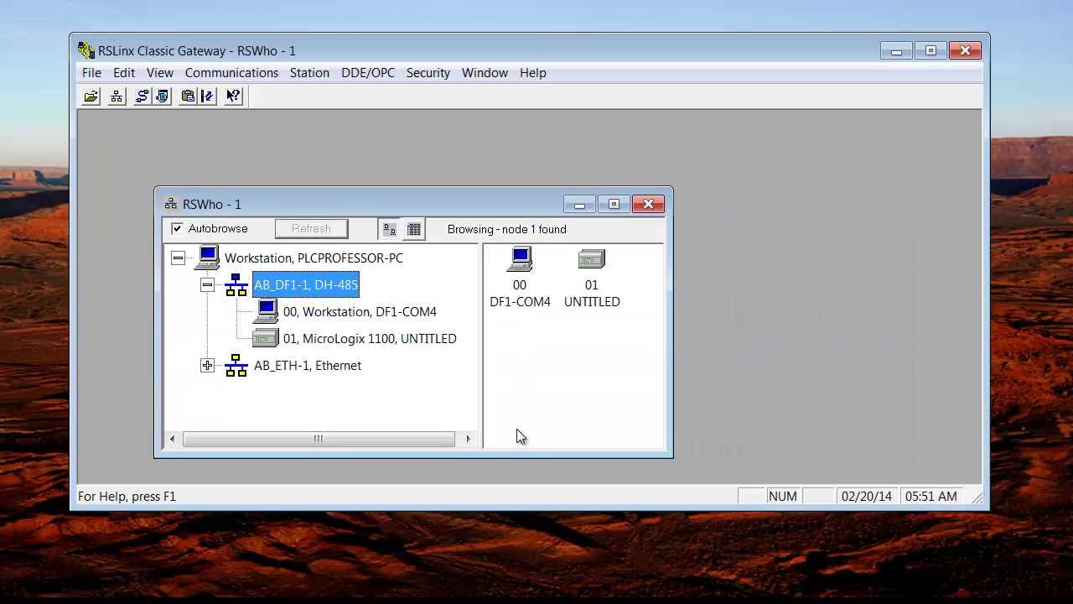
pyautogui.moveTo(521, 458); pyautogui.dragTo(528, 415)
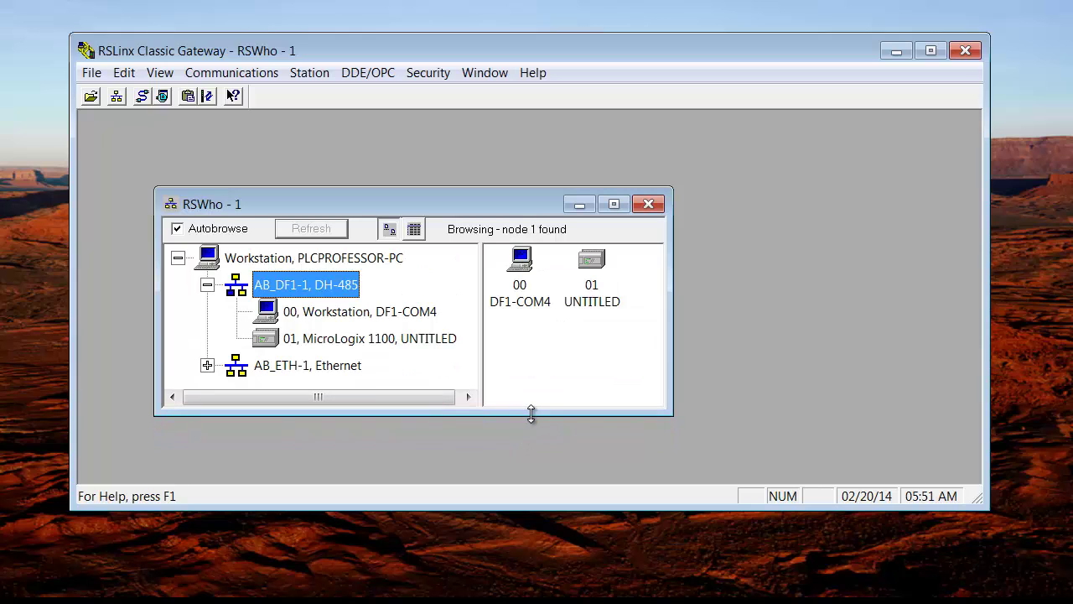
pyautogui.moveTo(514, 208); pyautogui.dragTo(816, 271)
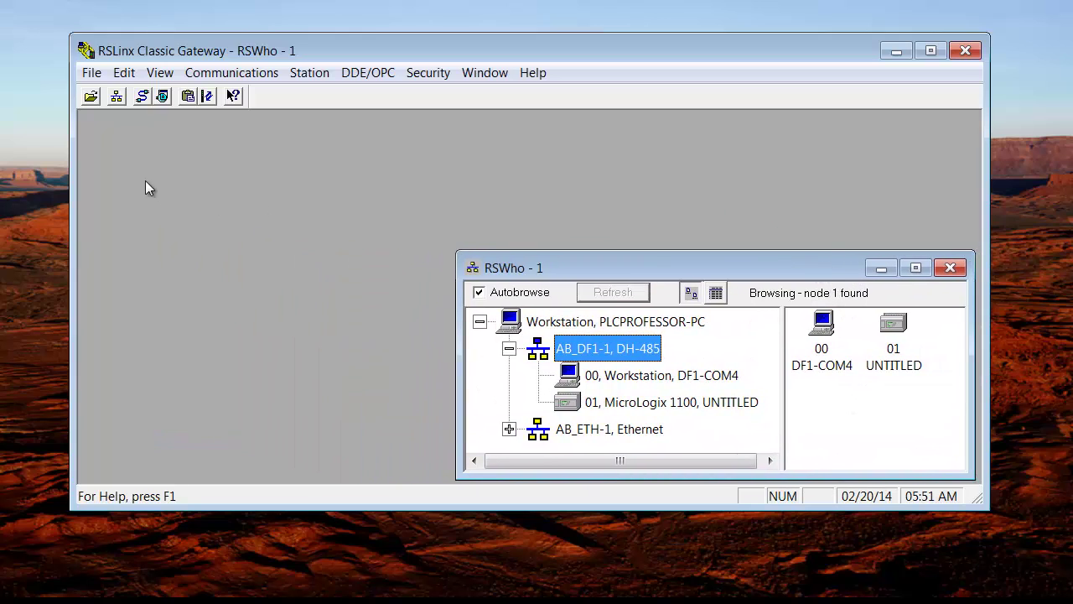
# Browse the AB_ETH-1 Ethernet network in a second RSWho window, place it clear of the first, and select the MicroLogix 1100 under AB_DF1-1
pyautogui.click(117, 96)
pyautogui.click(233, 338)
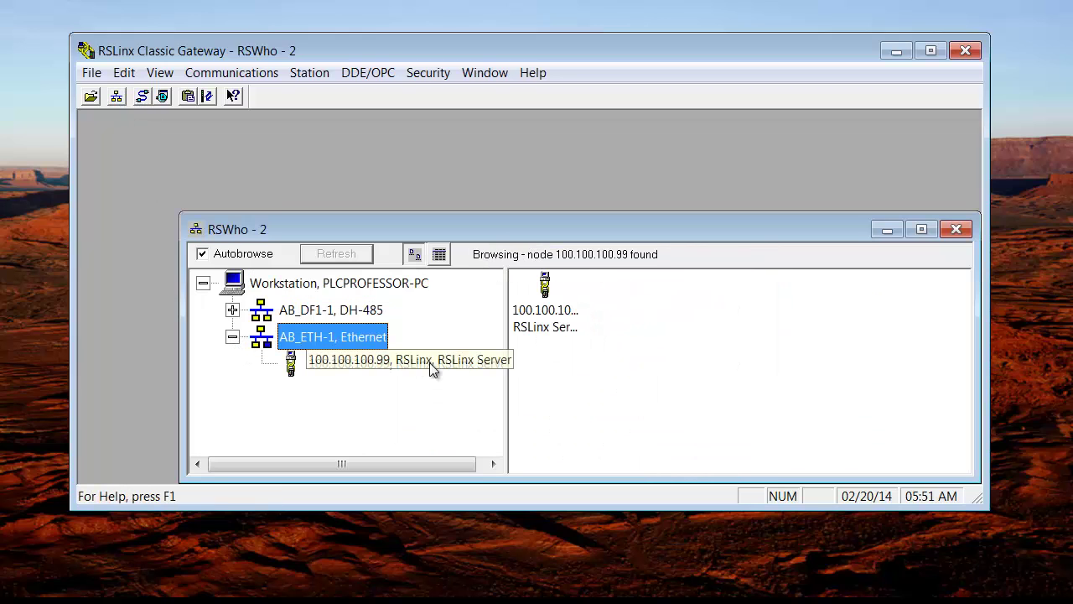
pyautogui.moveTo(478, 237); pyautogui.dragTo(383, 132)
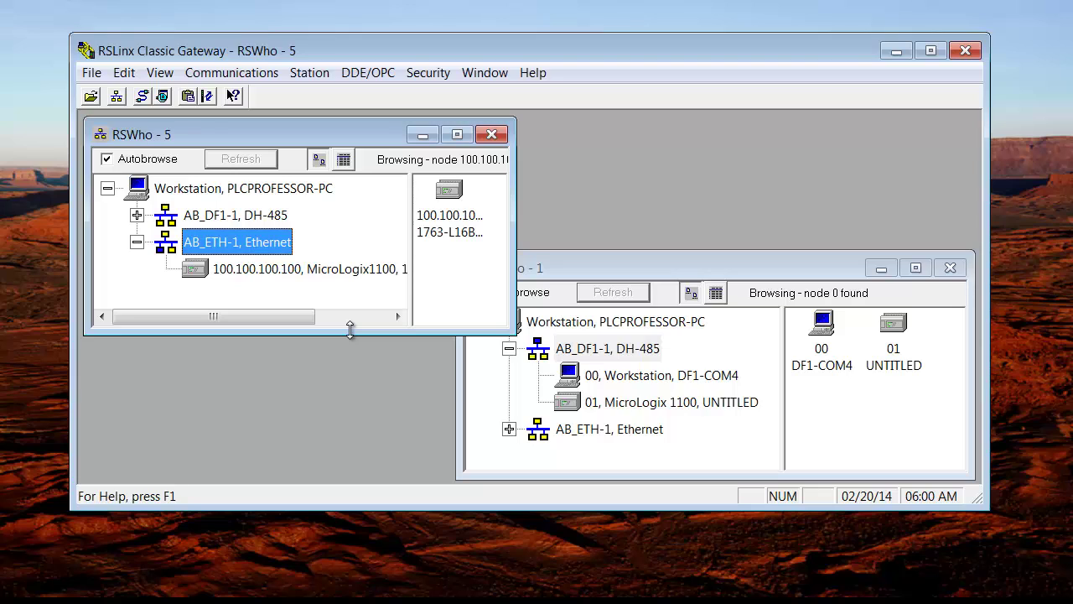
pyautogui.moveTo(352, 139); pyautogui.dragTo(350, 135)
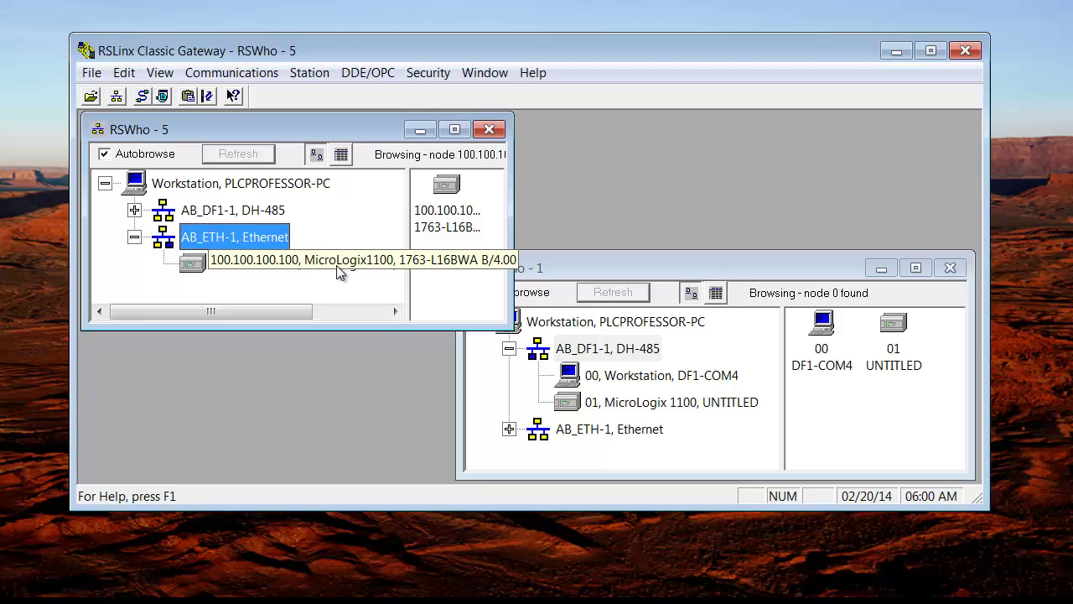
pyautogui.click(658, 411)
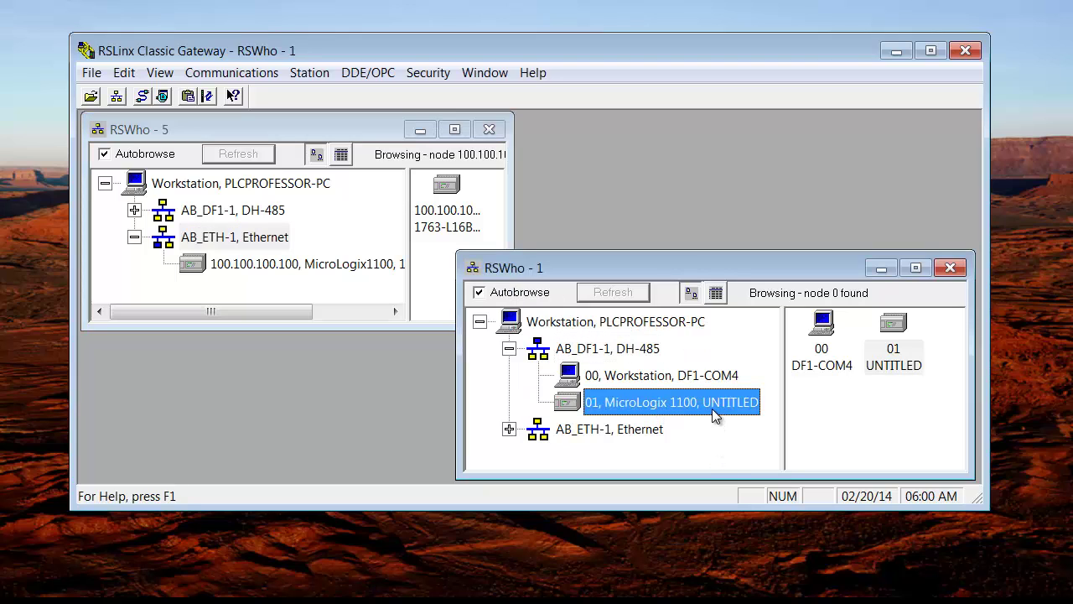